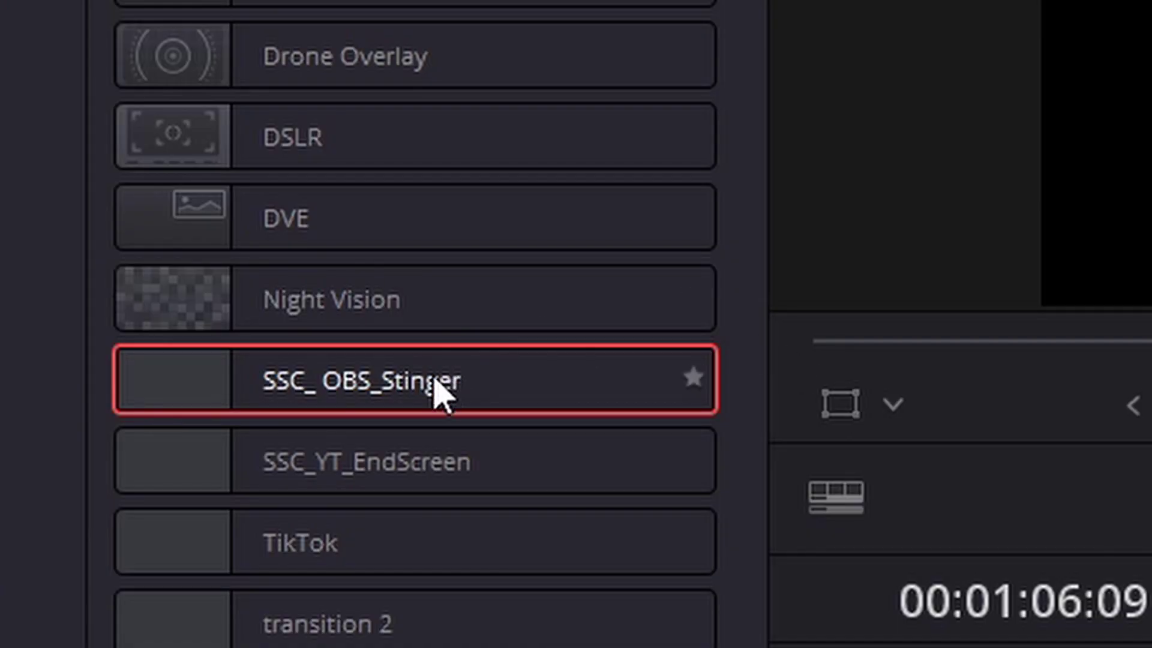
Step: Add the SSC_OBS_Stinger Fusion effect to Video 1 and play back the stinger wipe
{"action": "left_click_drag", "start_coordinate": [442, 391], "coordinate": [648, 494]}
{"action": "key", "text": "space"}
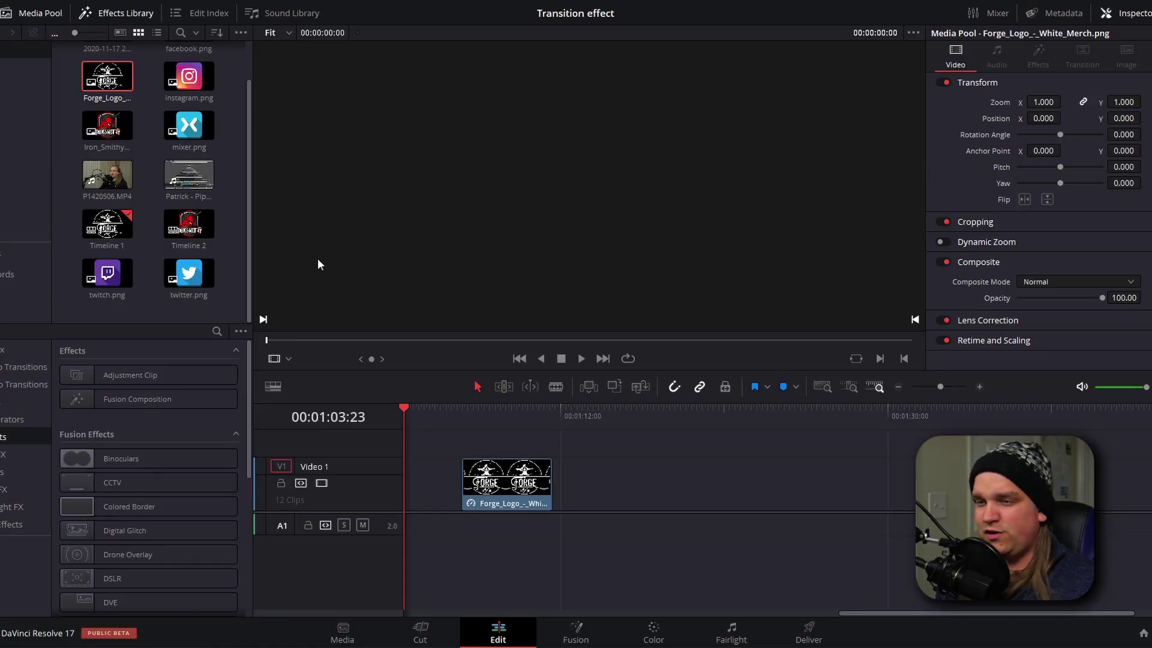
Step: Place twitter.png after the Forge logo clip, inspect each clip's metadata, and scrub to twitter.png
{"action": "left_click_drag", "start_coordinate": [193, 272], "coordinate": [597, 505]}
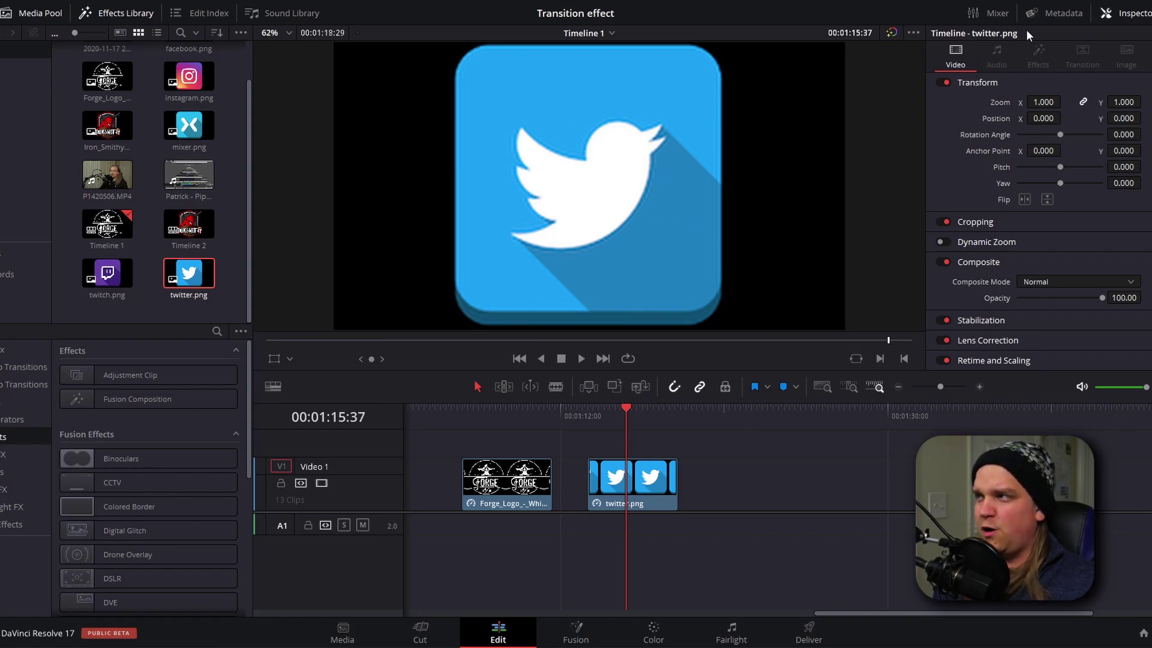
{"action": "left_click", "coordinate": [1054, 13]}
{"action": "left_click", "coordinate": [632, 480]}
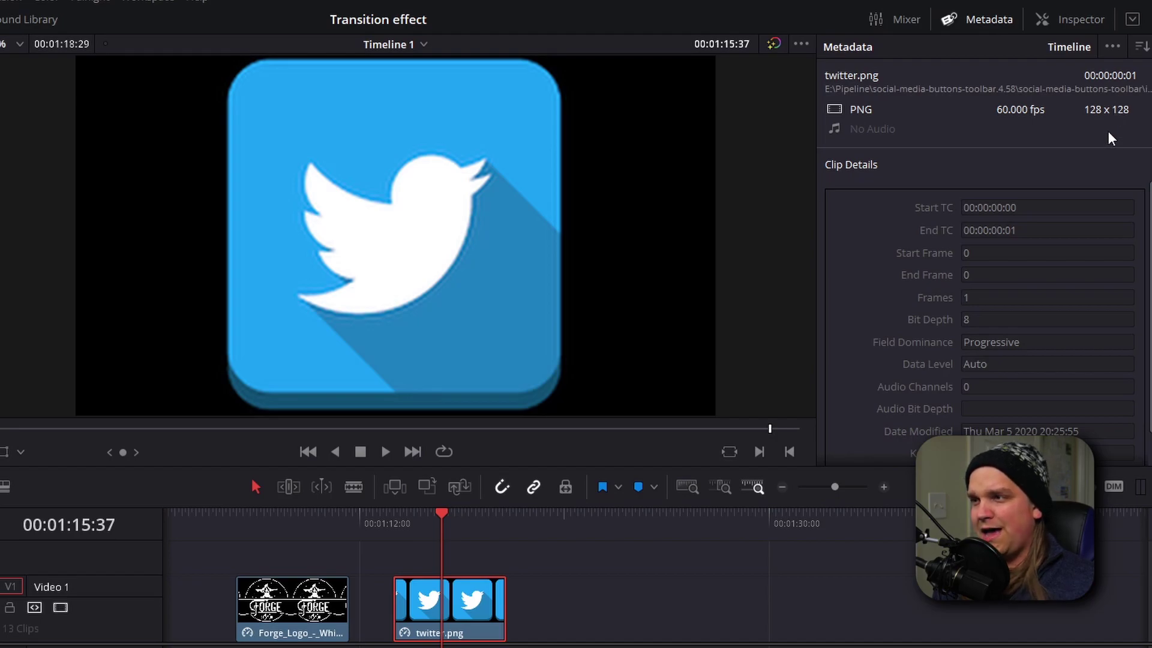
{"action": "left_click", "coordinate": [294, 604]}
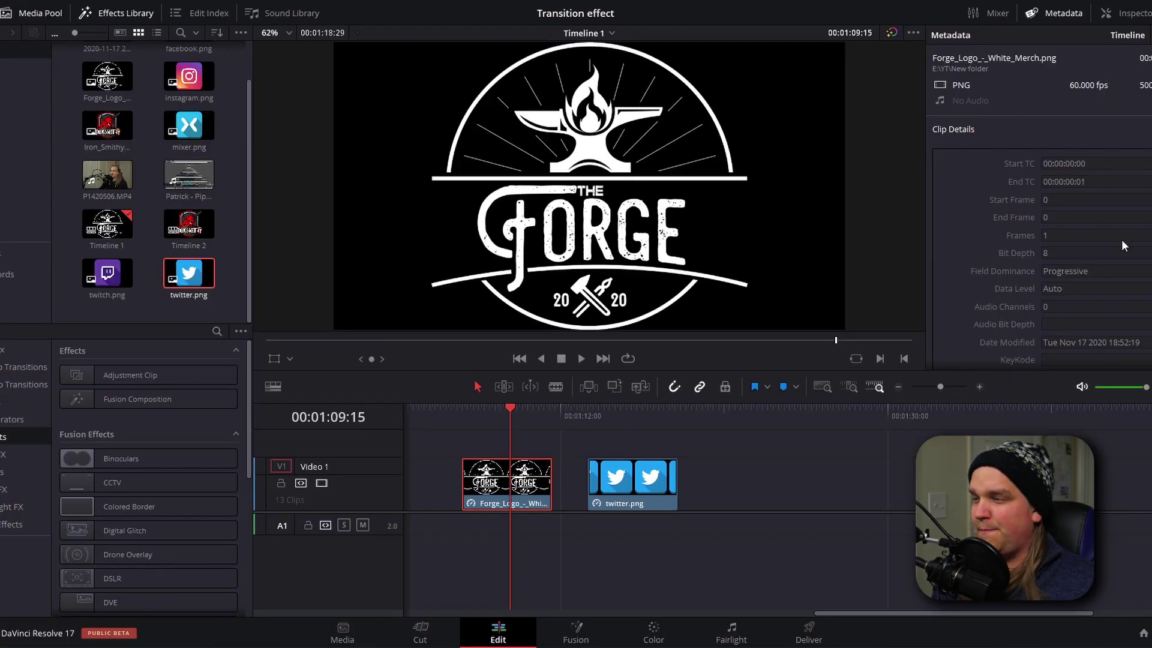
{"action": "left_click", "coordinate": [747, 488]}
{"action": "left_click_drag", "start_coordinate": [508, 411], "coordinate": [628, 424]}
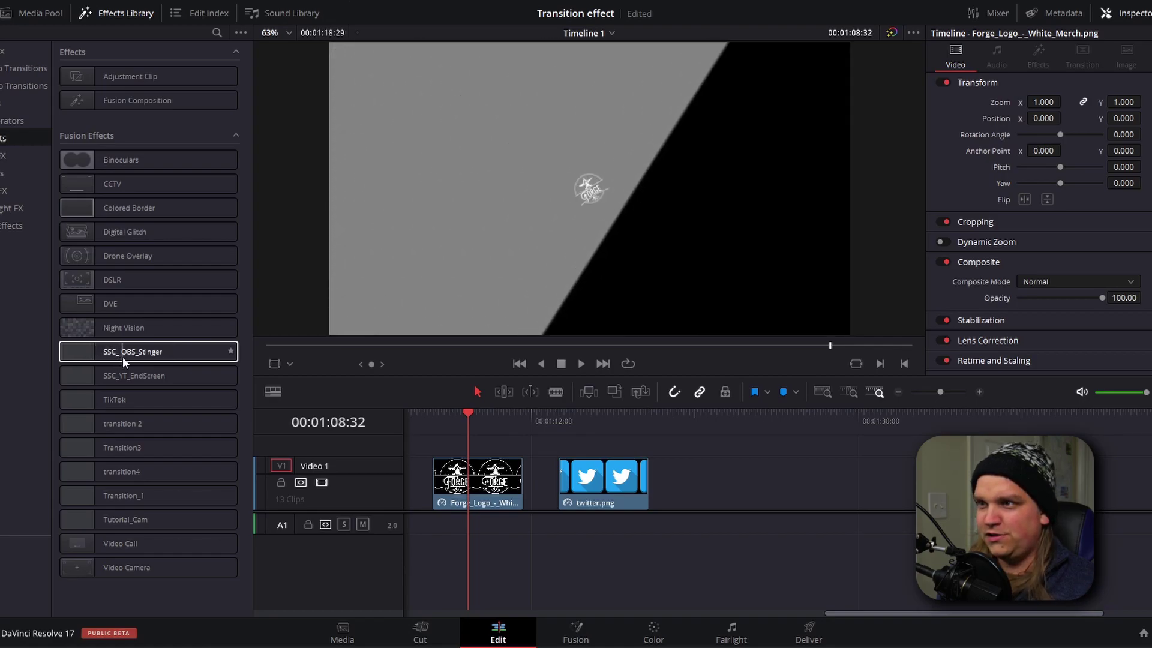
Step: Apply SSC_OBS_Stinger to the Forge_Logo clip and preview the wipe up to the full logo
{"action": "left_click_drag", "start_coordinate": [132, 351], "coordinate": [478, 488]}
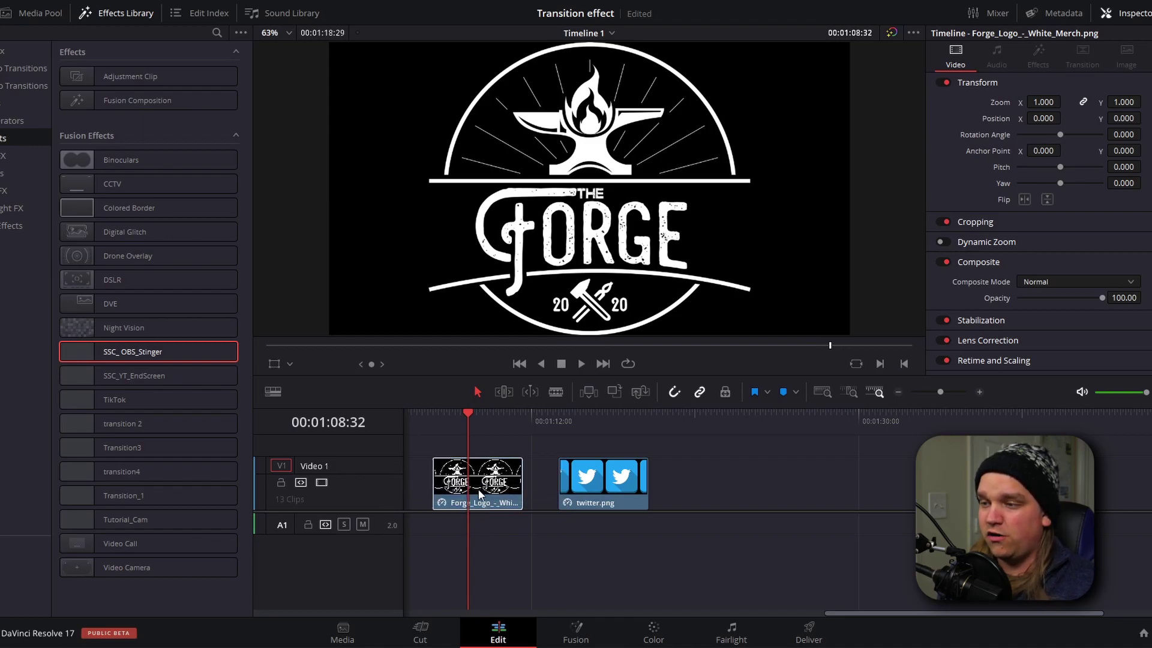
{"action": "key", "text": "slash"}
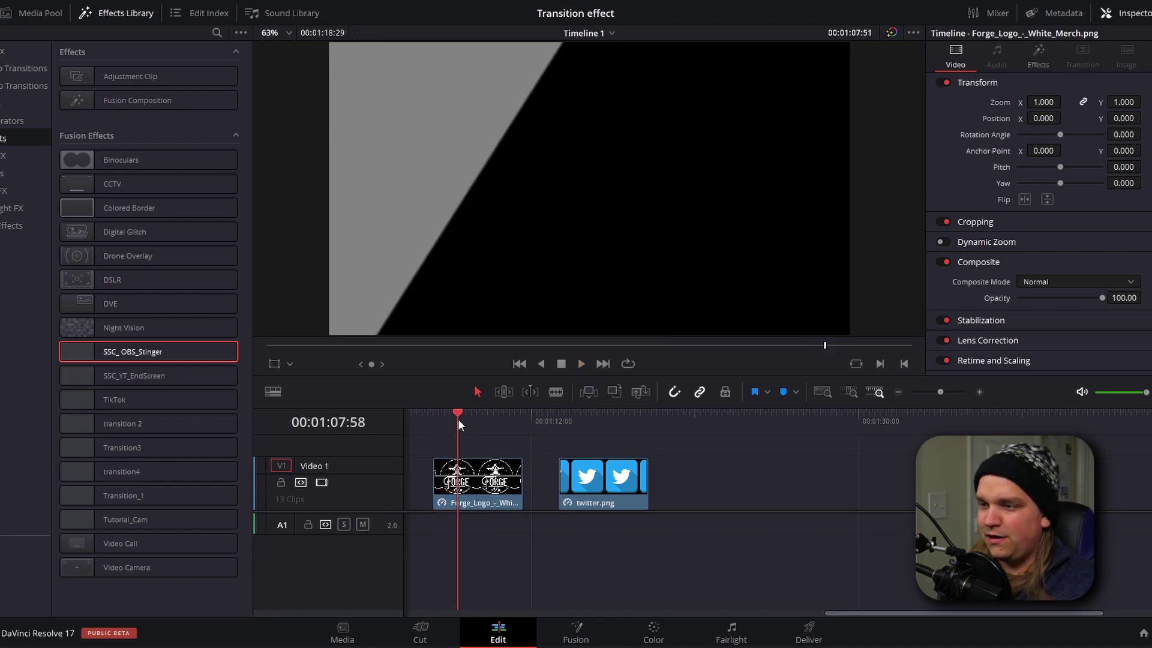
{"action": "left_click_drag", "start_coordinate": [466, 415], "coordinate": [489, 433]}
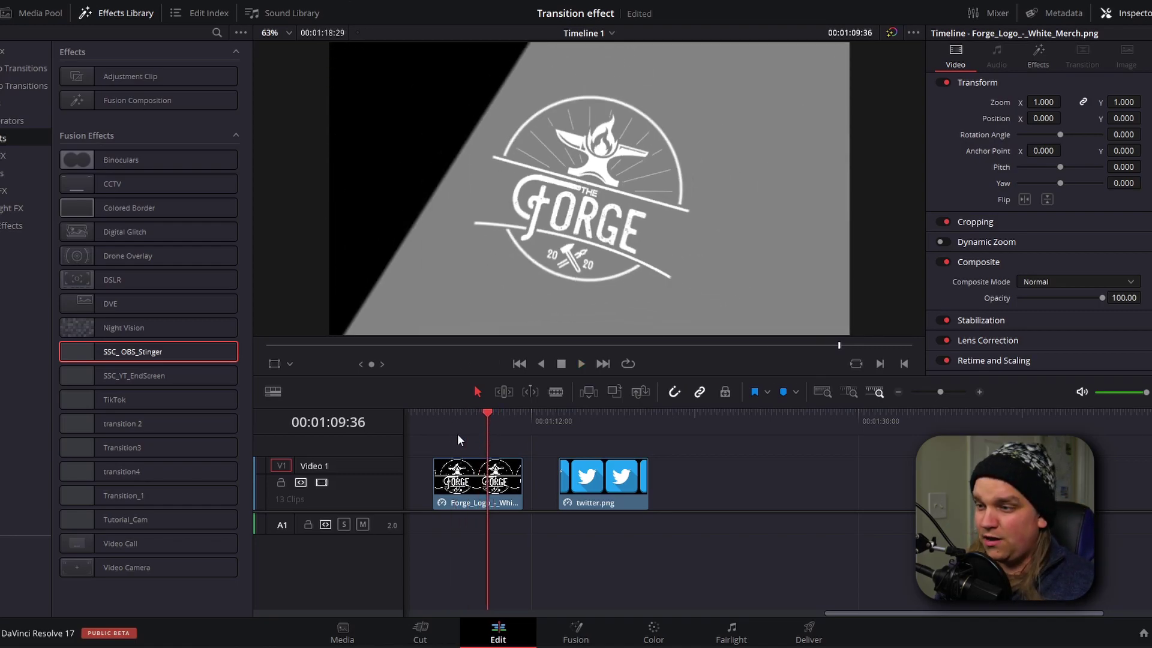
Step: Render-cache the SSC_OBS_Stinger Fusion effect on the Forge logo clip and replay it from the start
{"action": "right_click", "coordinate": [457, 484]}
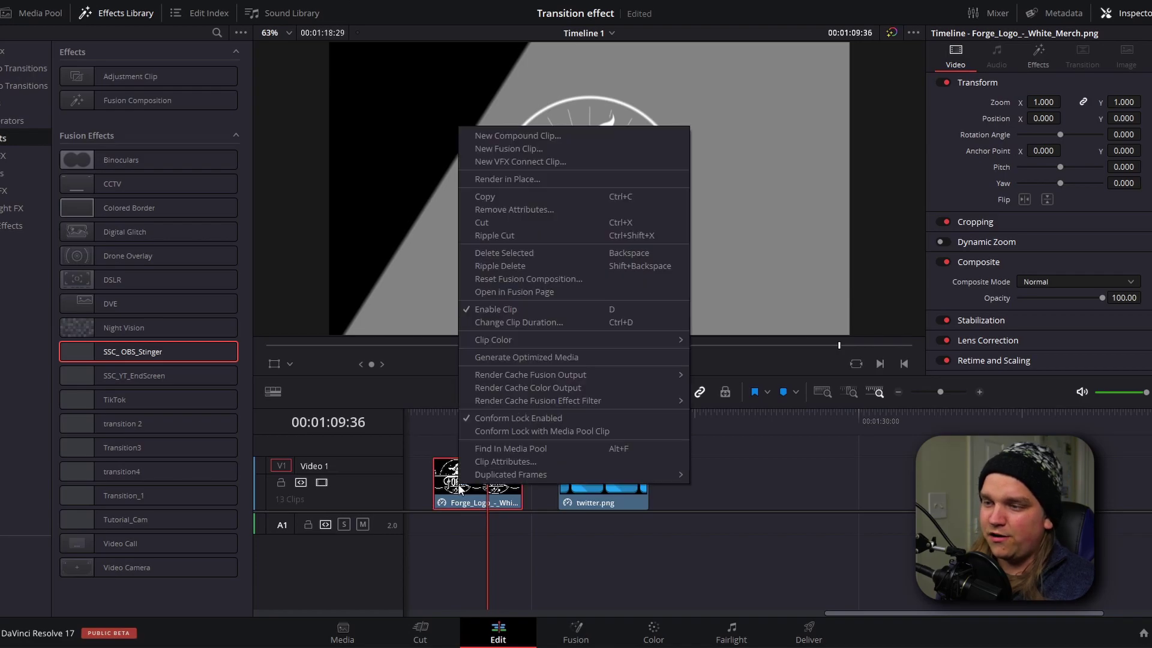
{"action": "mouse_move", "coordinate": [496, 404]}
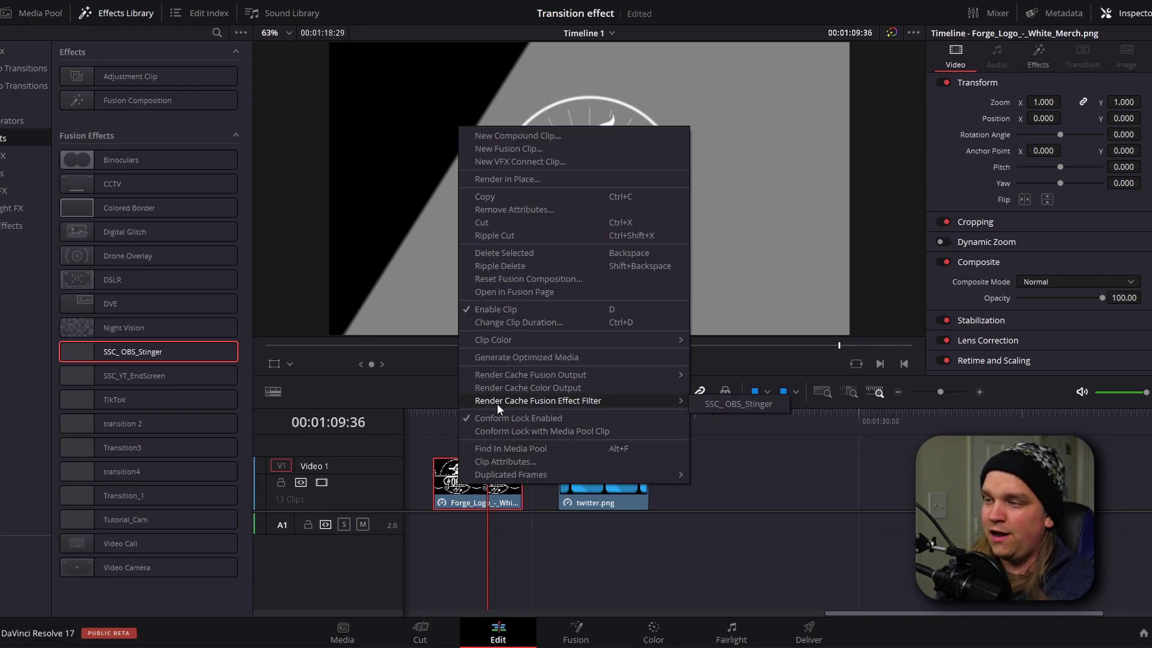
{"action": "left_click", "coordinate": [743, 404]}
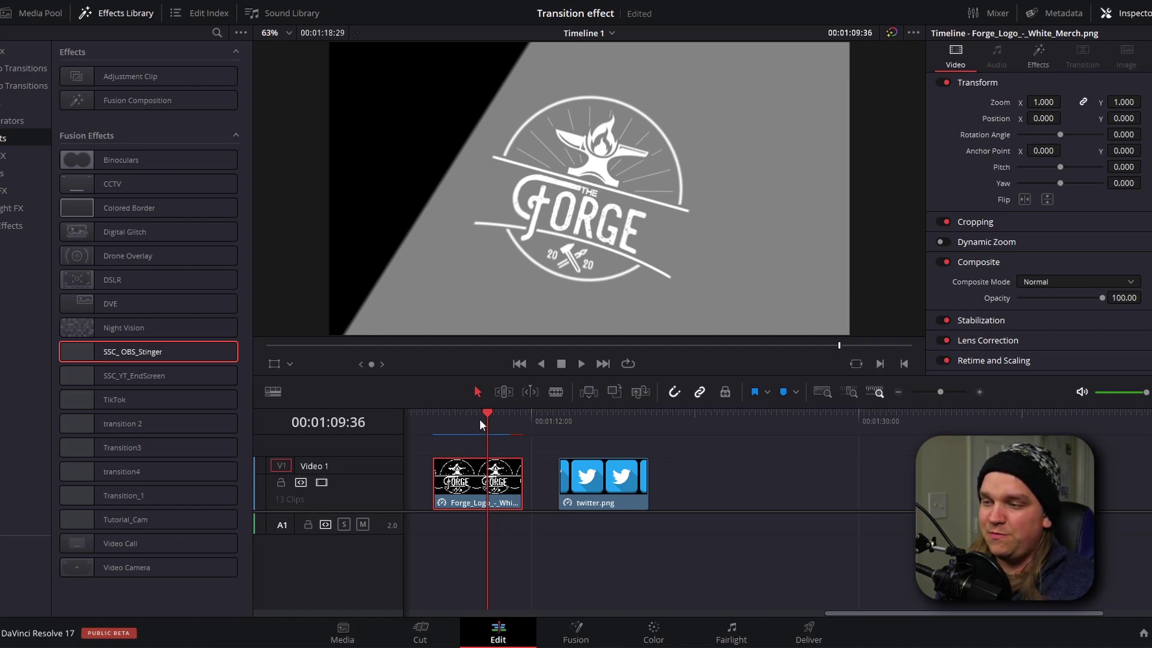
{"action": "left_click_drag", "start_coordinate": [480, 415], "coordinate": [421, 431]}
{"action": "key", "text": "space"}
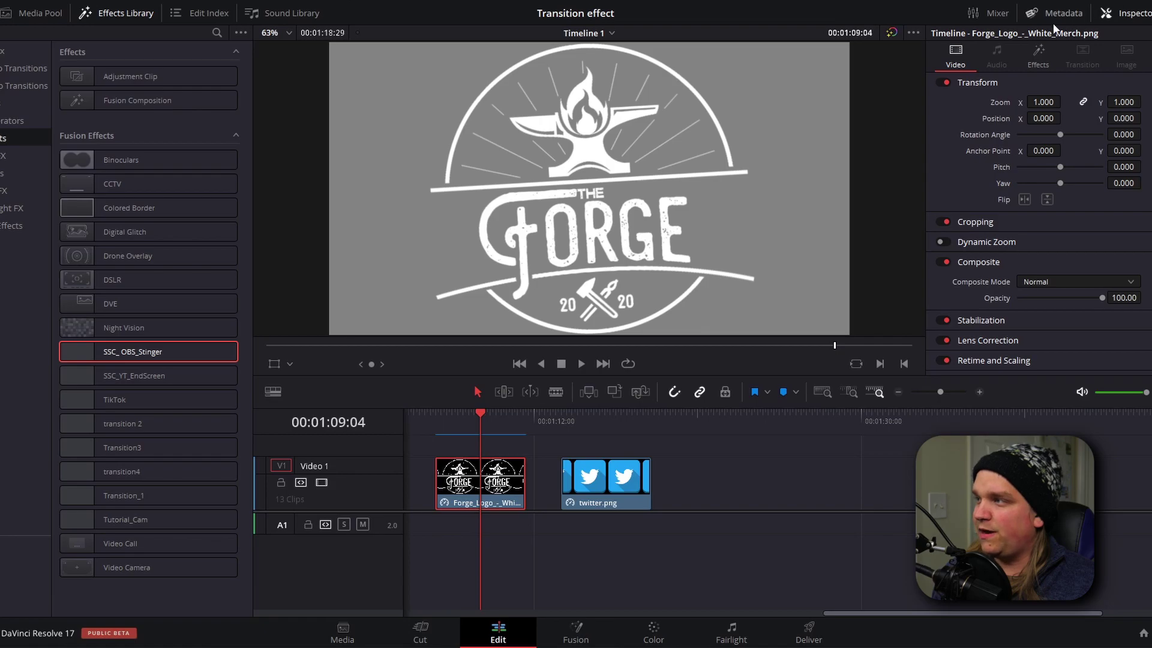
Step: Set the stinger's Logo Size to 0.73 after previewing 0.64 and 2.4
{"action": "left_click", "coordinate": [1040, 61]}
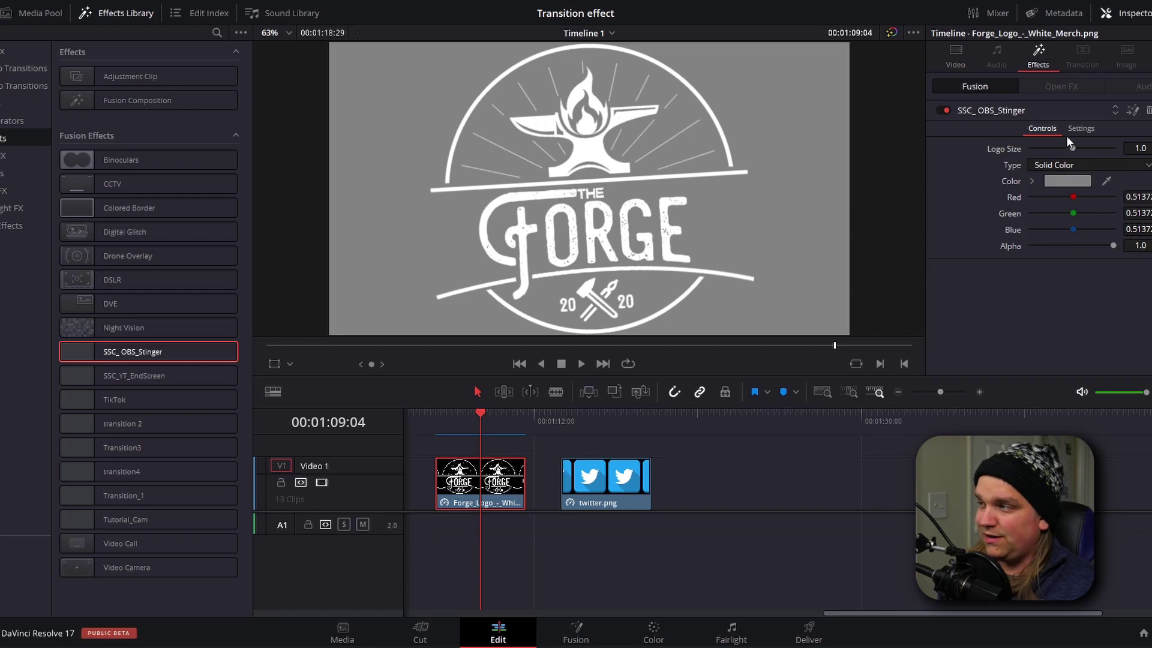
{"action": "left_click_drag", "start_coordinate": [1074, 146], "coordinate": [1061, 153]}
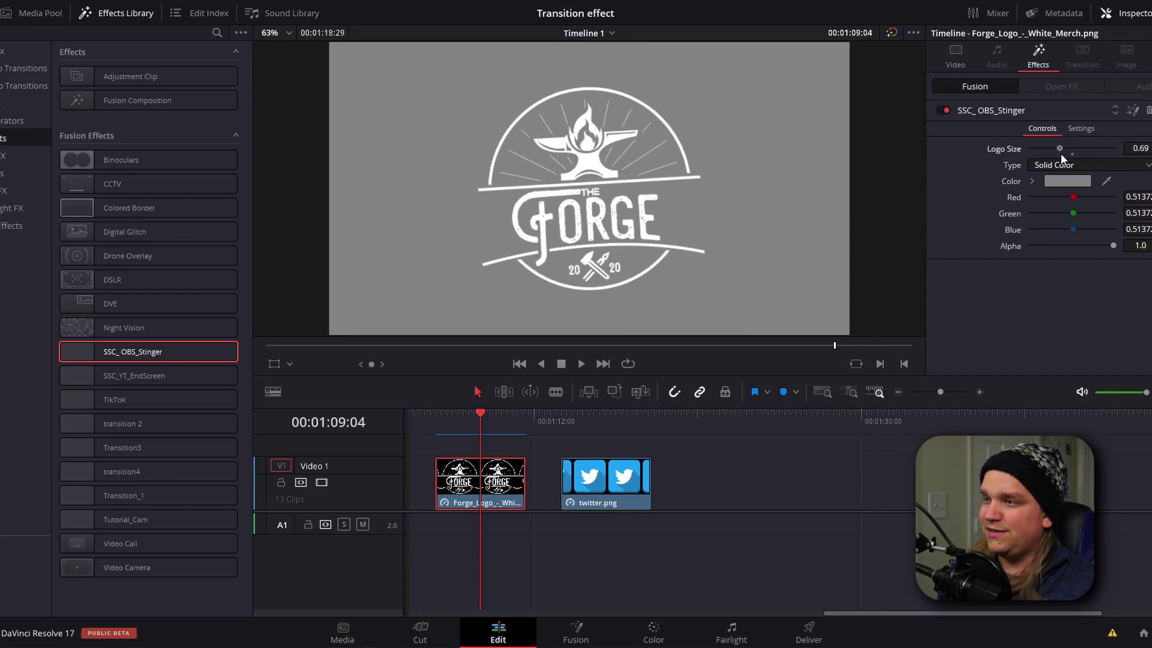
{"action": "left_click_drag", "start_coordinate": [452, 419], "coordinate": [474, 438]}
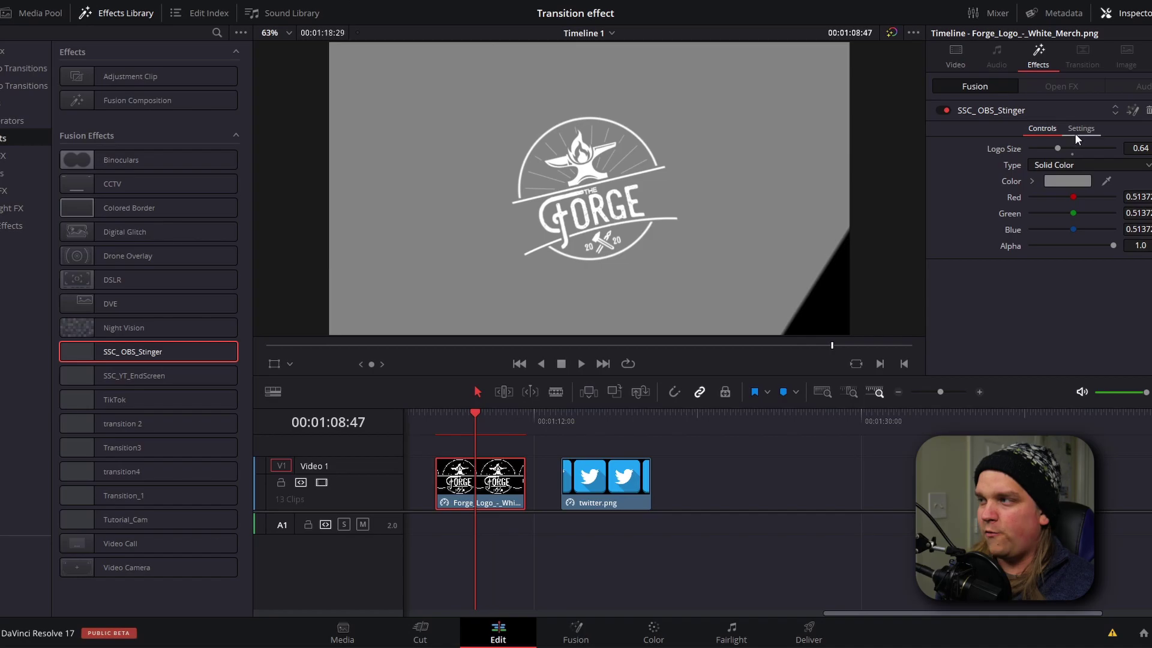
{"action": "left_click_drag", "start_coordinate": [1056, 148], "coordinate": [1086, 148]}
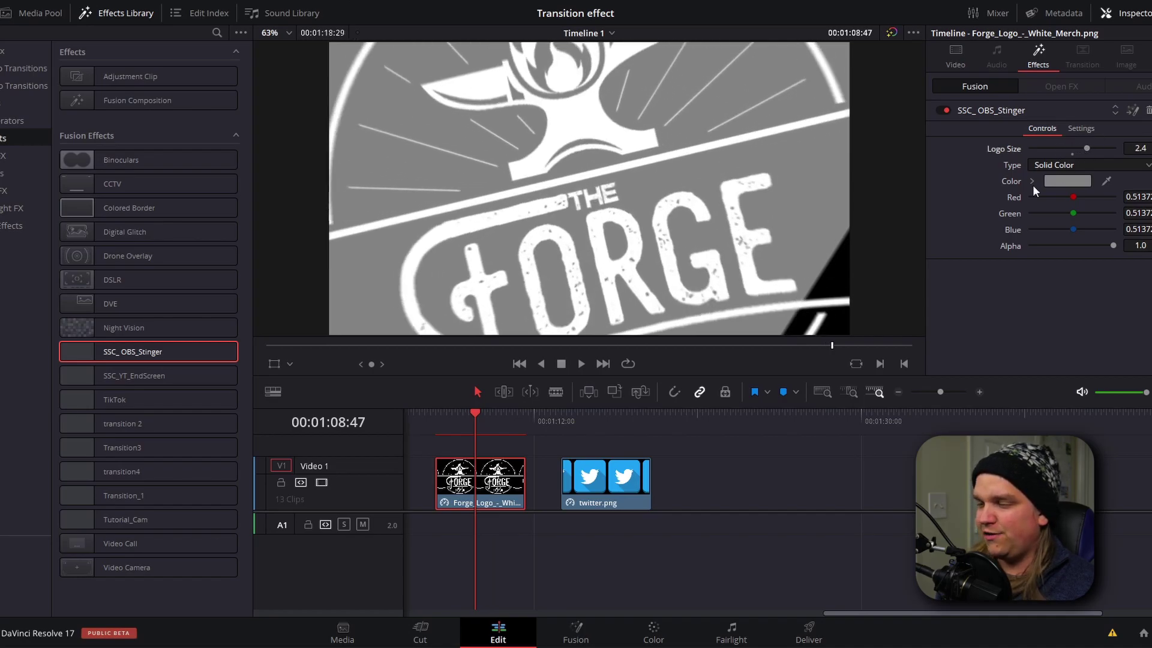
{"action": "mouse_move", "coordinate": [483, 419]}
{"action": "left_mouse_down"}
{"action": "mouse_move", "coordinate": [456, 418]}
{"action": "mouse_move", "coordinate": [513, 434]}
{"action": "mouse_move", "coordinate": [497, 431]}
{"action": "left_mouse_up"}
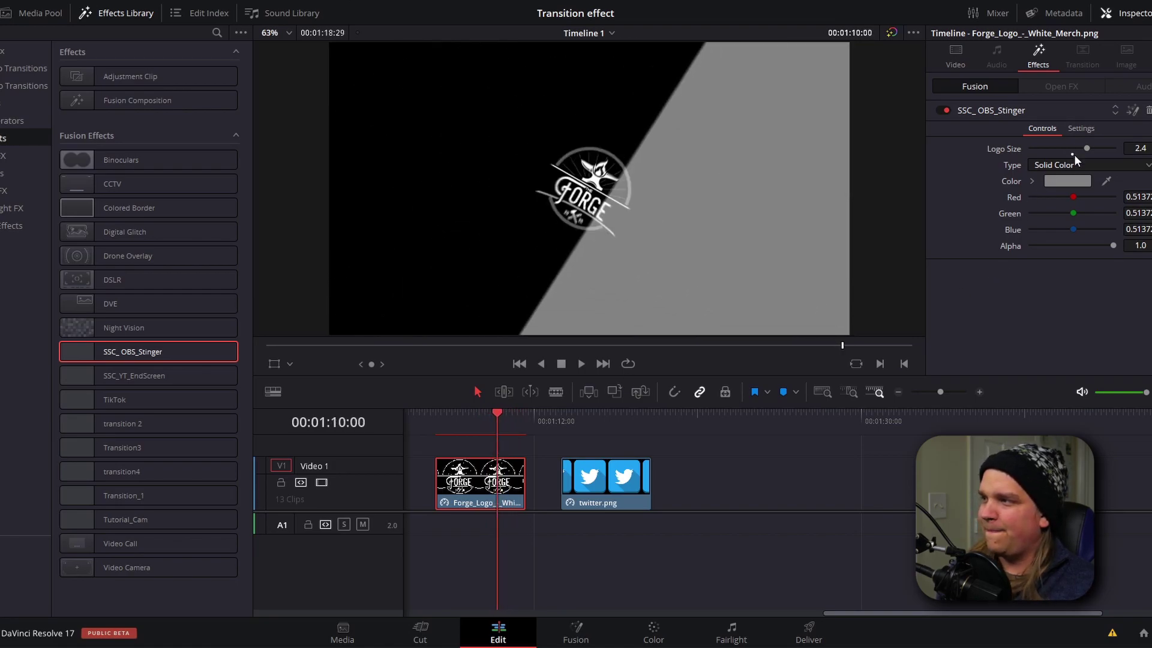
{"action": "left_click_drag", "start_coordinate": [1084, 147], "coordinate": [1064, 147]}
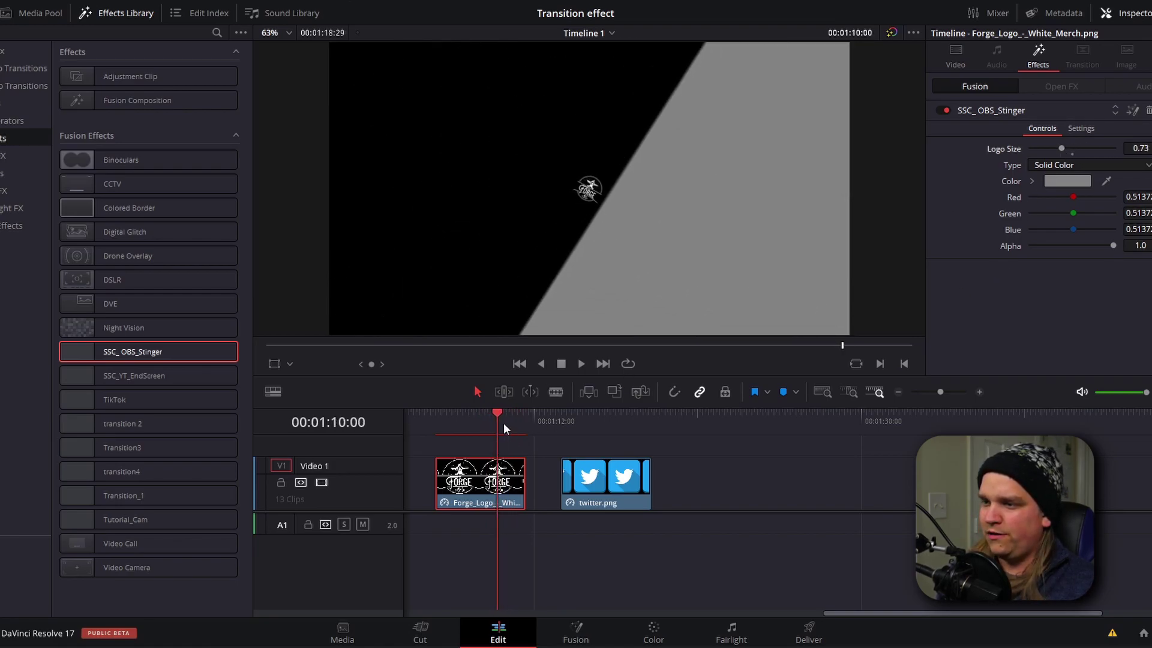
{"action": "left_click_drag", "start_coordinate": [504, 427], "coordinate": [485, 427]}
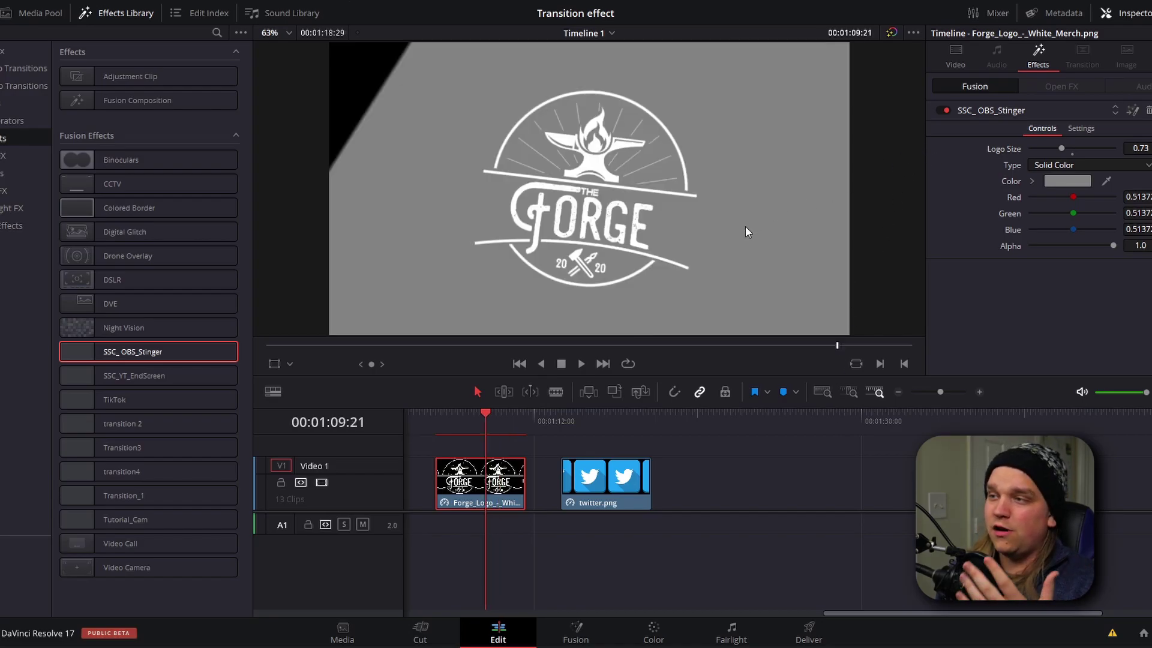
Step: Try a brightened purple as the stinger's background colour
{"action": "left_click", "coordinate": [1063, 180]}
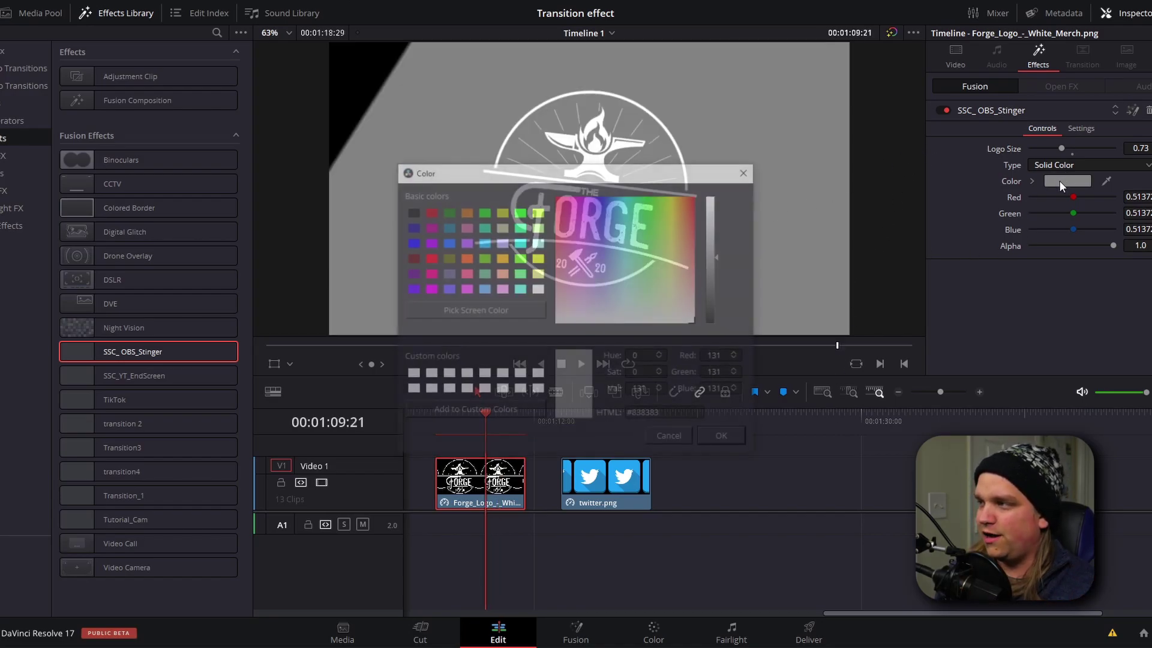
{"action": "left_click_drag", "start_coordinate": [592, 288], "coordinate": [588, 244]}
{"action": "left_click_drag", "start_coordinate": [707, 251], "coordinate": [716, 230]}
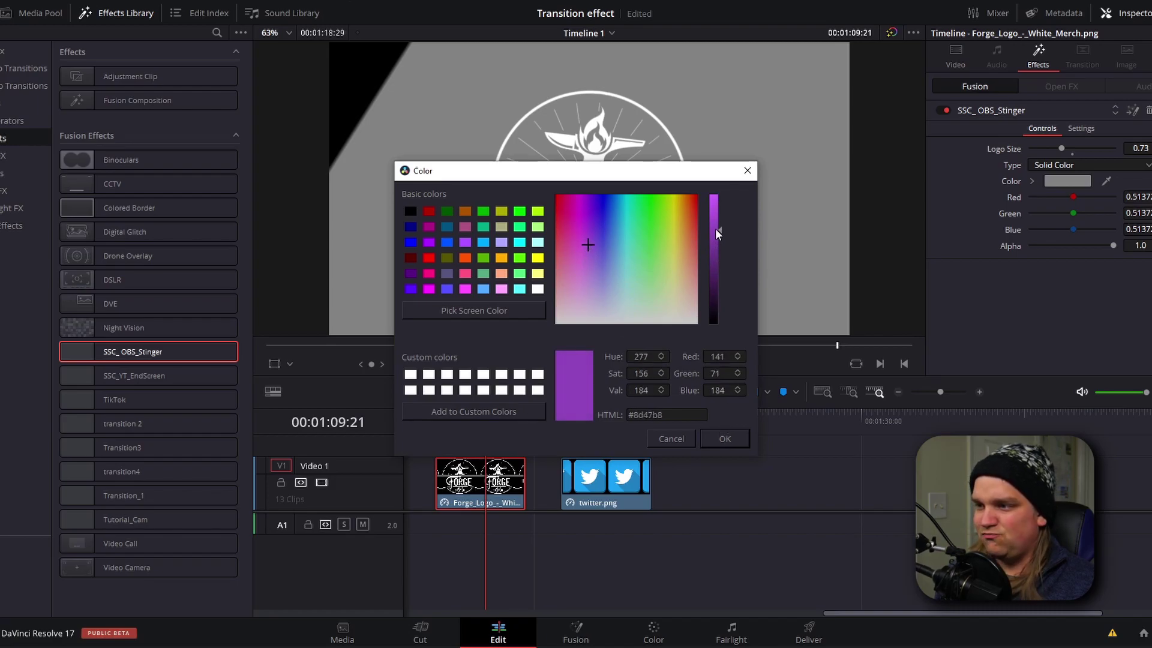
{"action": "left_click", "coordinate": [746, 442]}
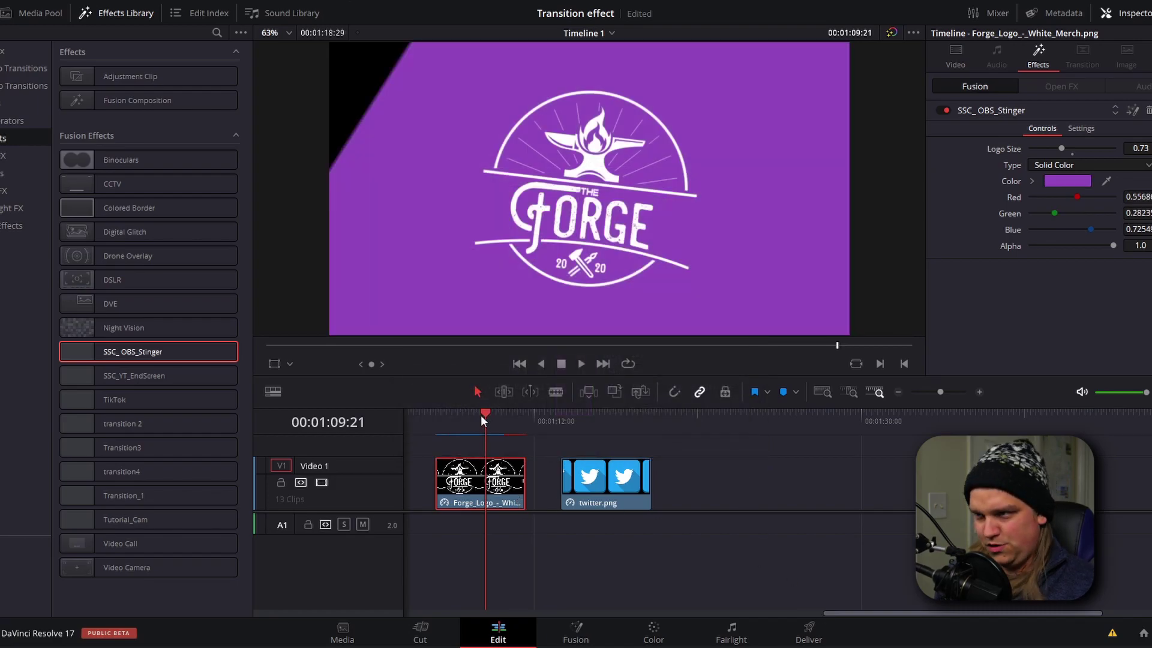
Step: Change the stinger background to mustard gold (#b99c46) and preview up to the twitter clip
{"action": "left_click", "coordinate": [1067, 181]}
{"action": "left_click", "coordinate": [669, 251]}
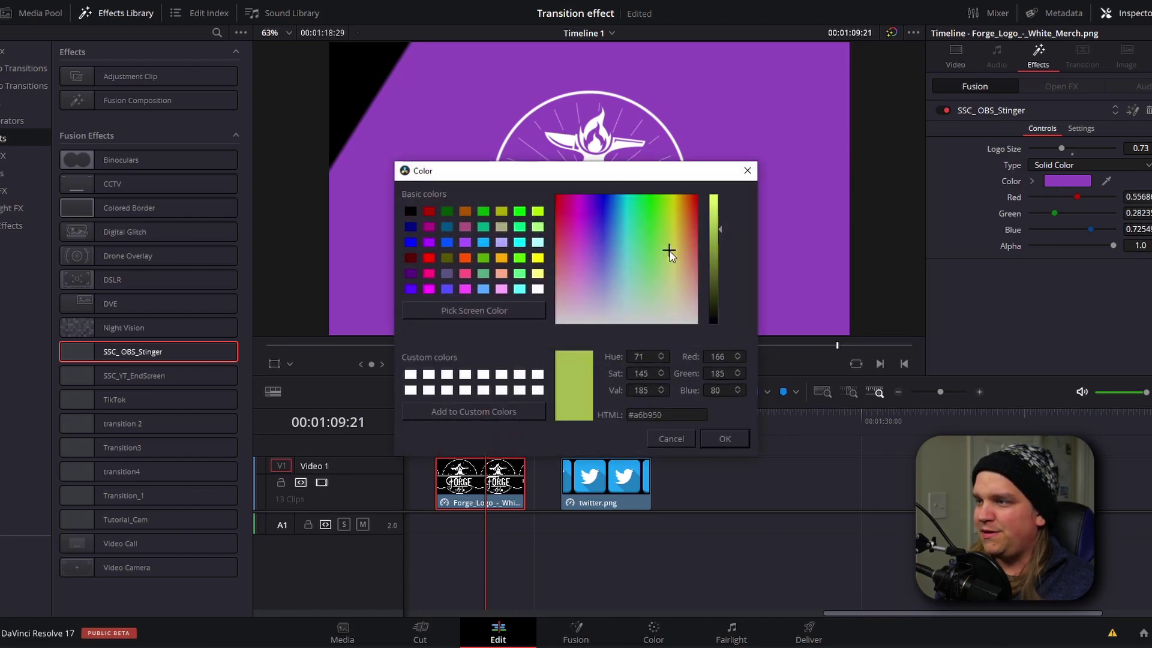
{"action": "left_click_drag", "start_coordinate": [674, 248], "coordinate": [682, 244]}
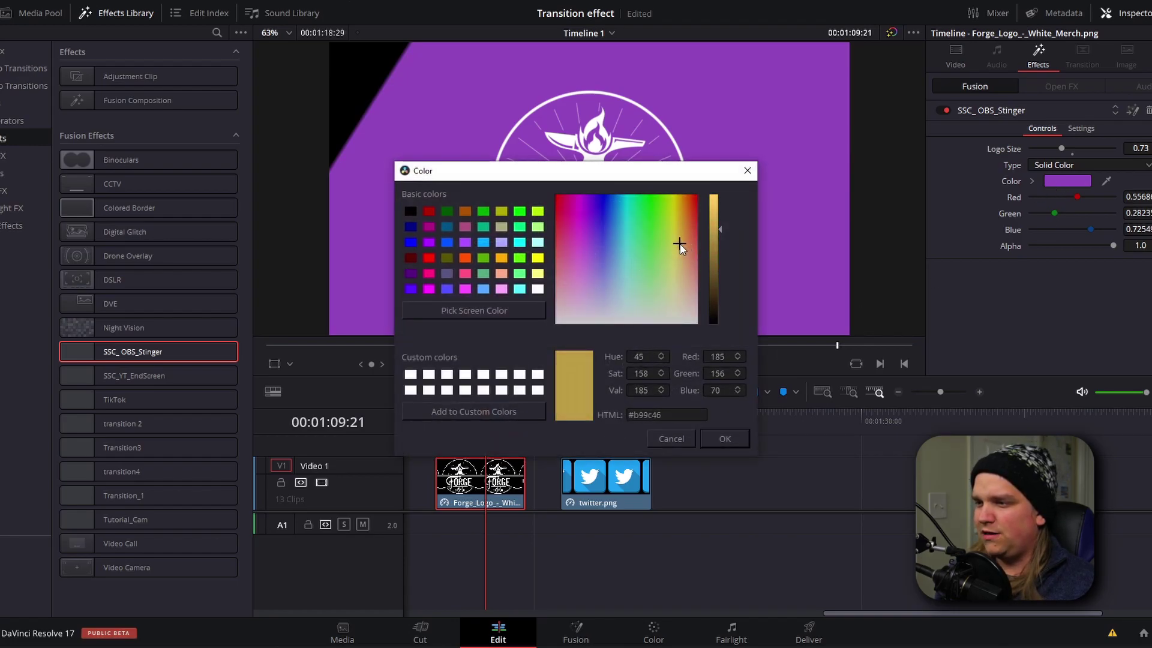
{"action": "left_click", "coordinate": [725, 438]}
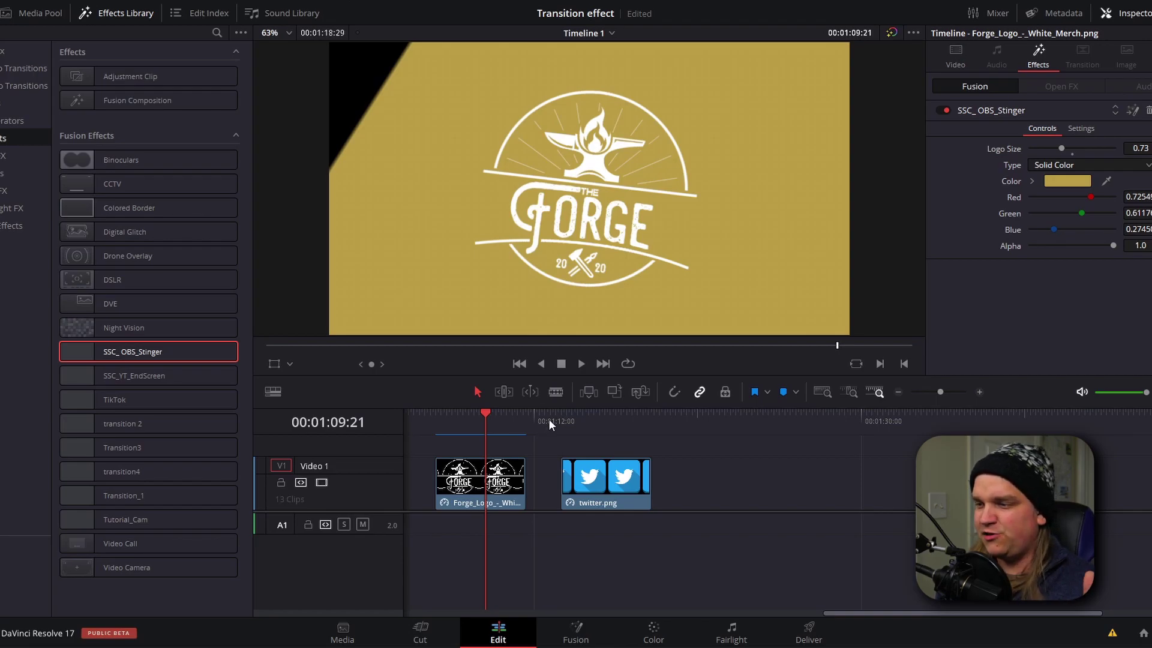
{"action": "left_click_drag", "start_coordinate": [548, 418], "coordinate": [588, 418]}
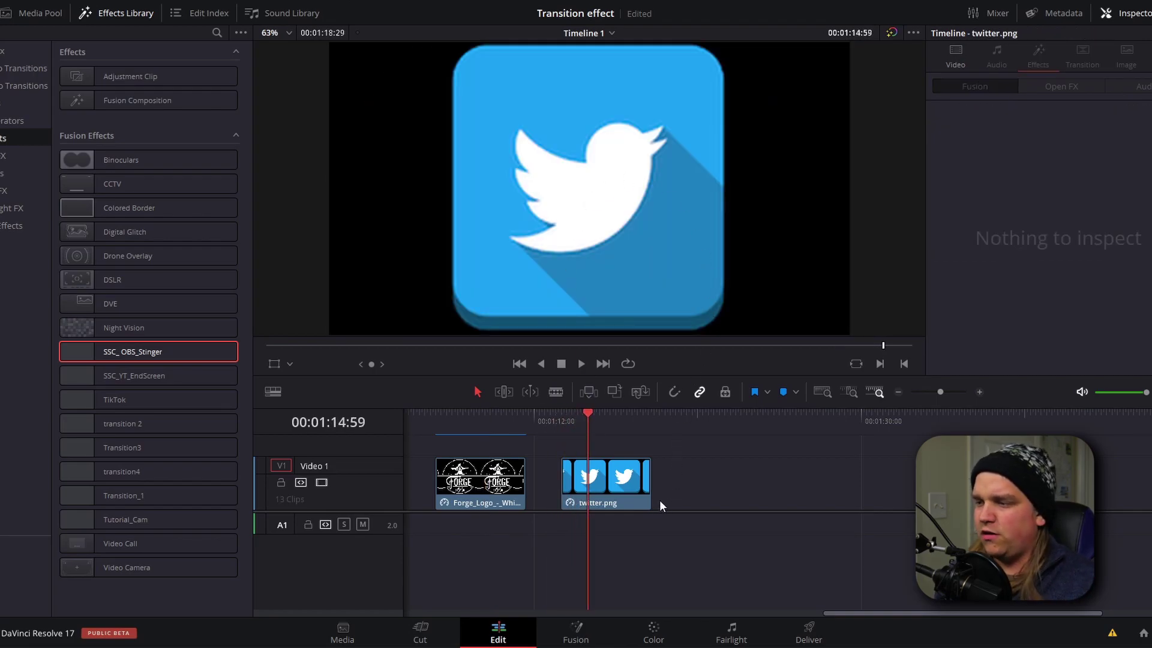
Step: Trim the end of the twitter.png clip and apply SSC_OBS_Stinger to it
{"action": "left_click_drag", "start_coordinate": [651, 497], "coordinate": [642, 503]}
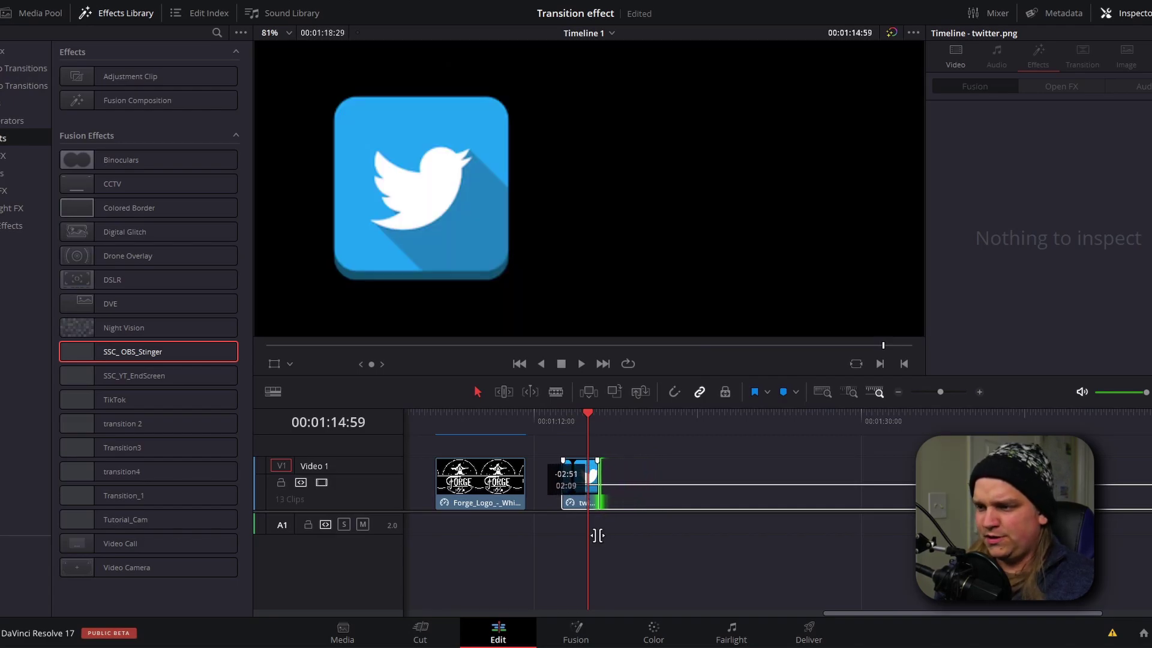
{"action": "left_click_drag", "start_coordinate": [597, 535], "coordinate": [598, 534]}
{"action": "left_click_drag", "start_coordinate": [560, 420], "coordinate": [549, 419]}
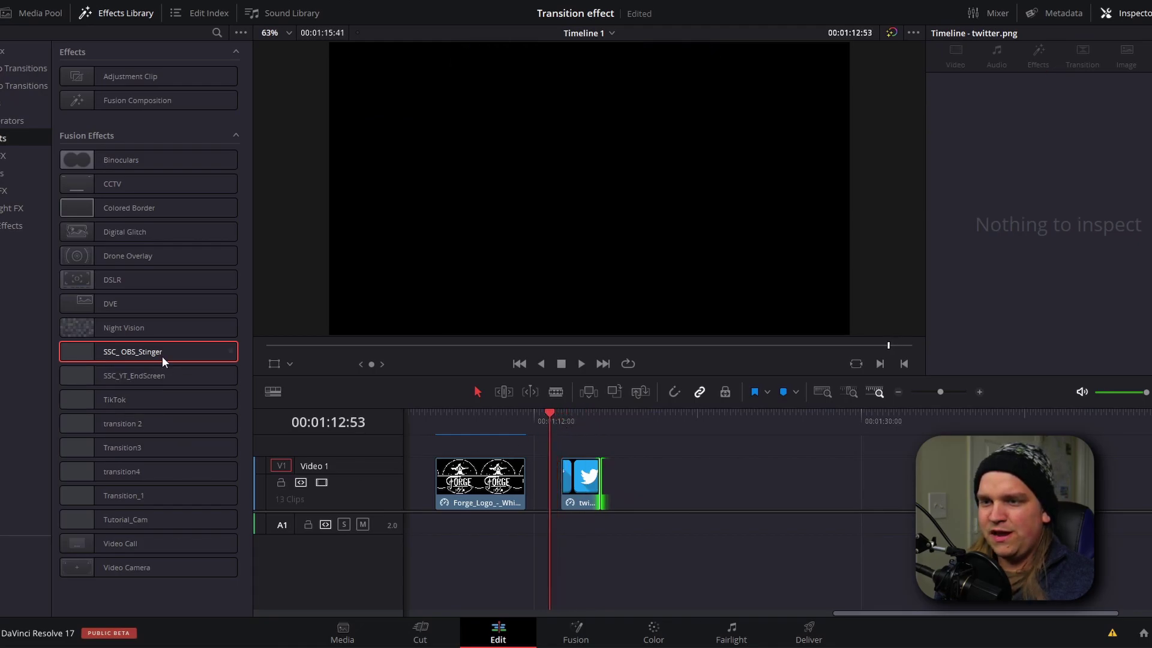
{"action": "left_click_drag", "start_coordinate": [164, 353], "coordinate": [576, 480]}
{"action": "right_click", "coordinate": [576, 485]}
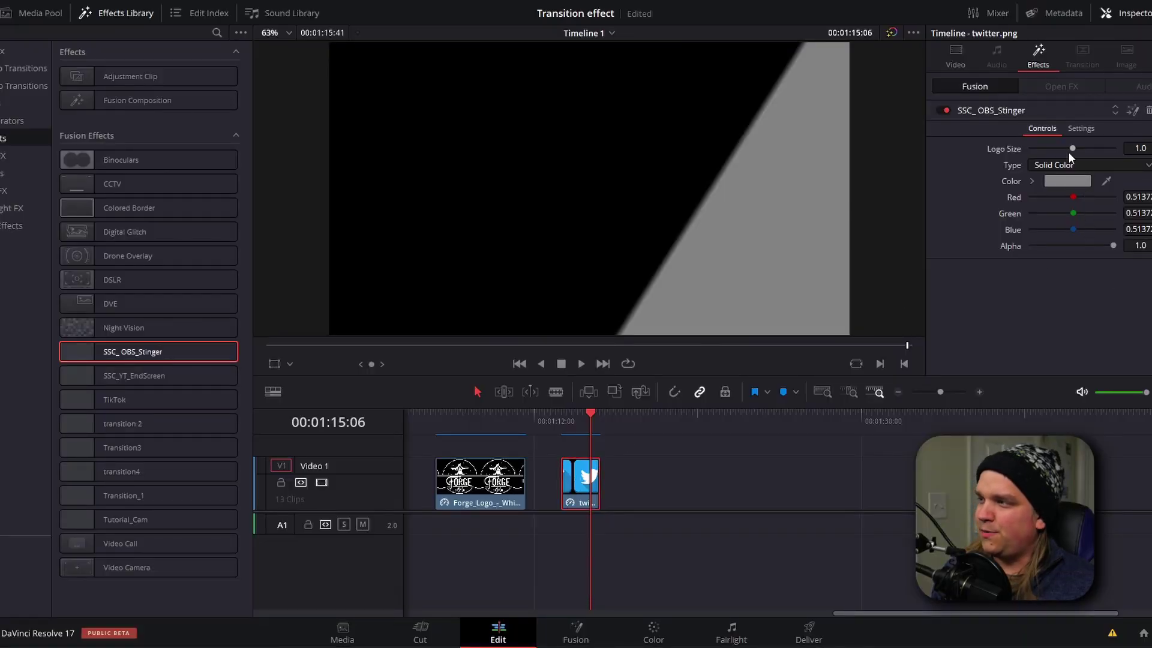
Step: Set the stinger's Logo Size to 0.64 and its wipe colour to teal, then review the wipe
{"action": "left_click_drag", "start_coordinate": [1070, 150], "coordinate": [1056, 153]}
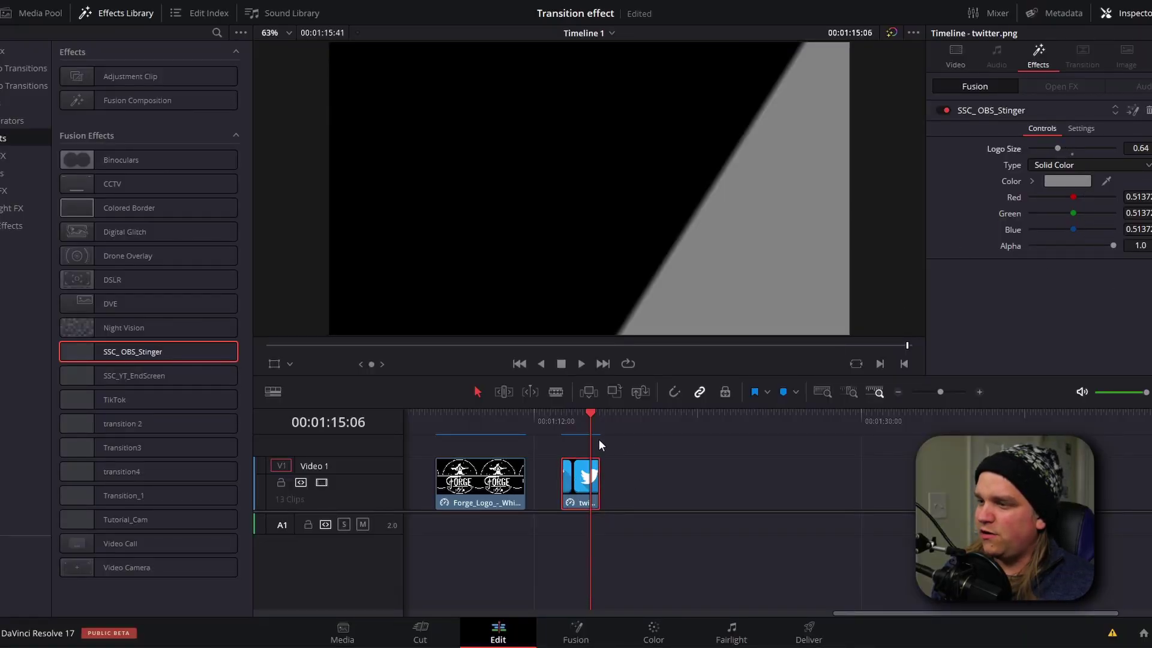
{"action": "left_click", "coordinate": [575, 422]}
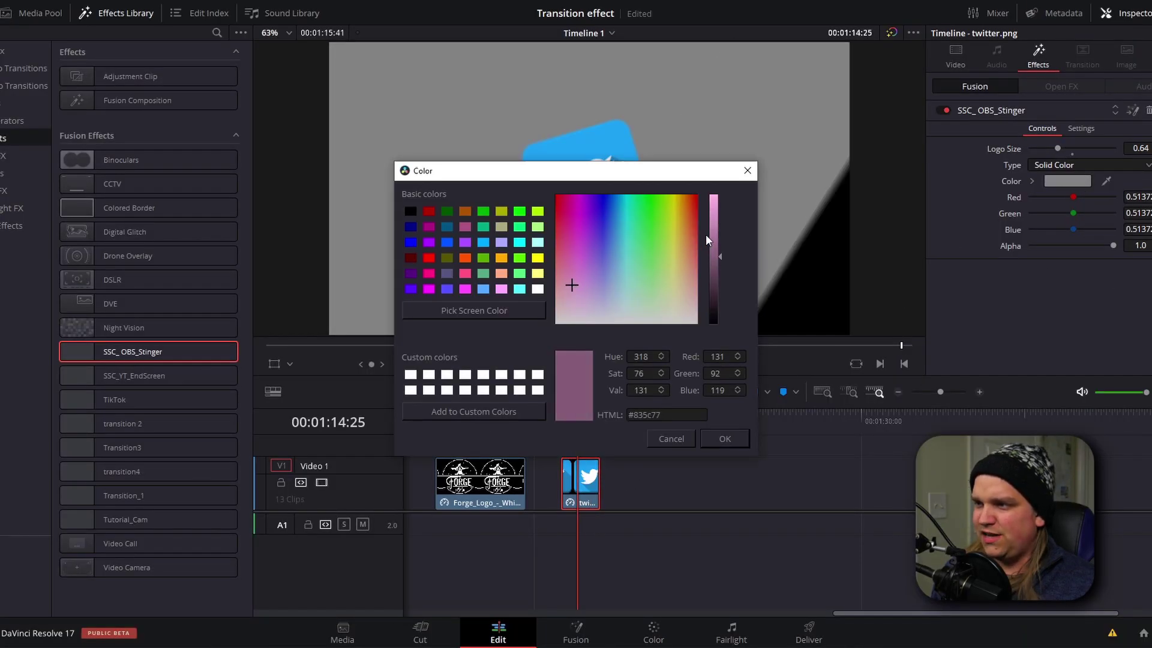
{"action": "left_click", "coordinate": [714, 224]}
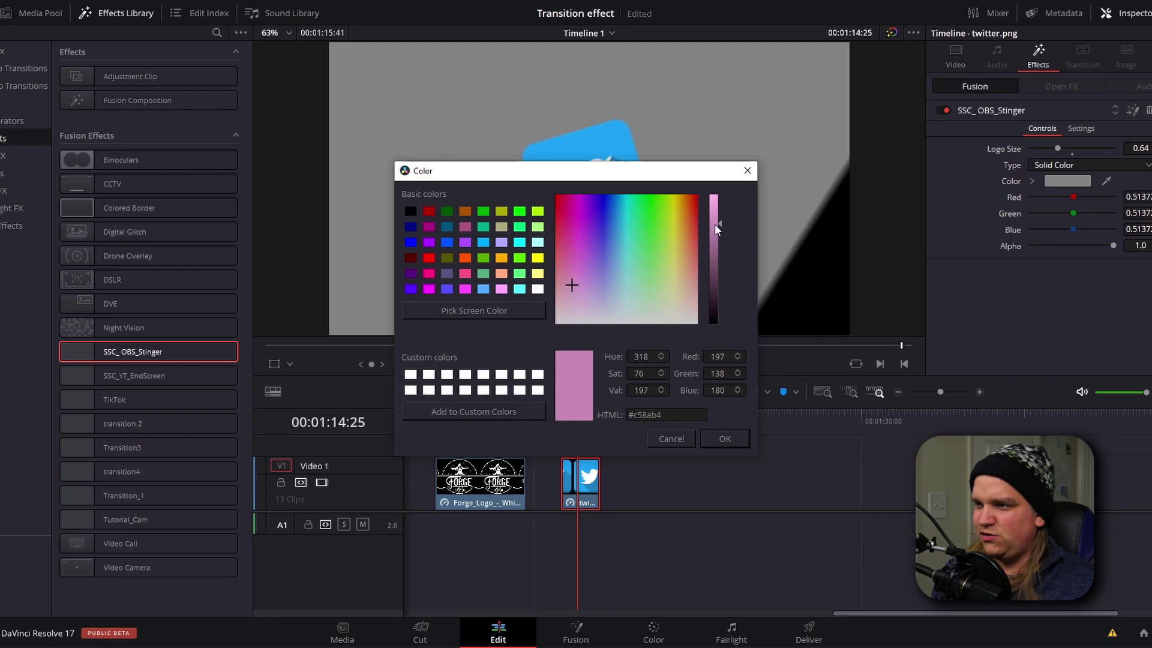
{"action": "left_click", "coordinate": [735, 440]}
{"action": "left_click", "coordinate": [559, 421]}
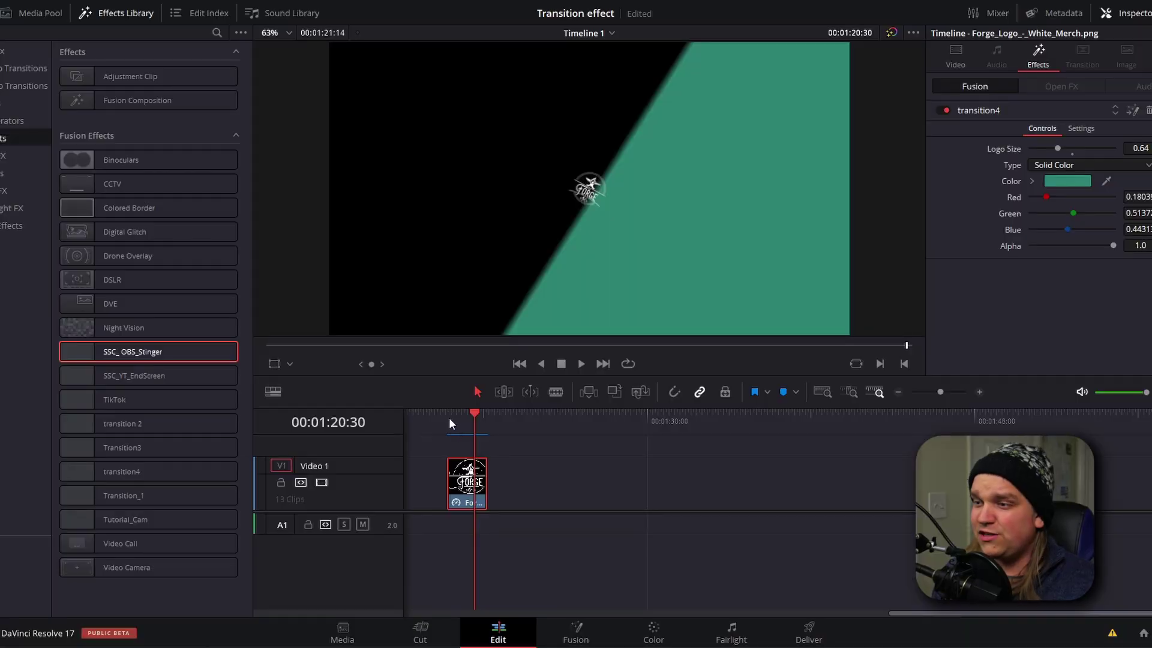
{"action": "left_click", "coordinate": [450, 417]}
{"action": "key", "text": "space"}
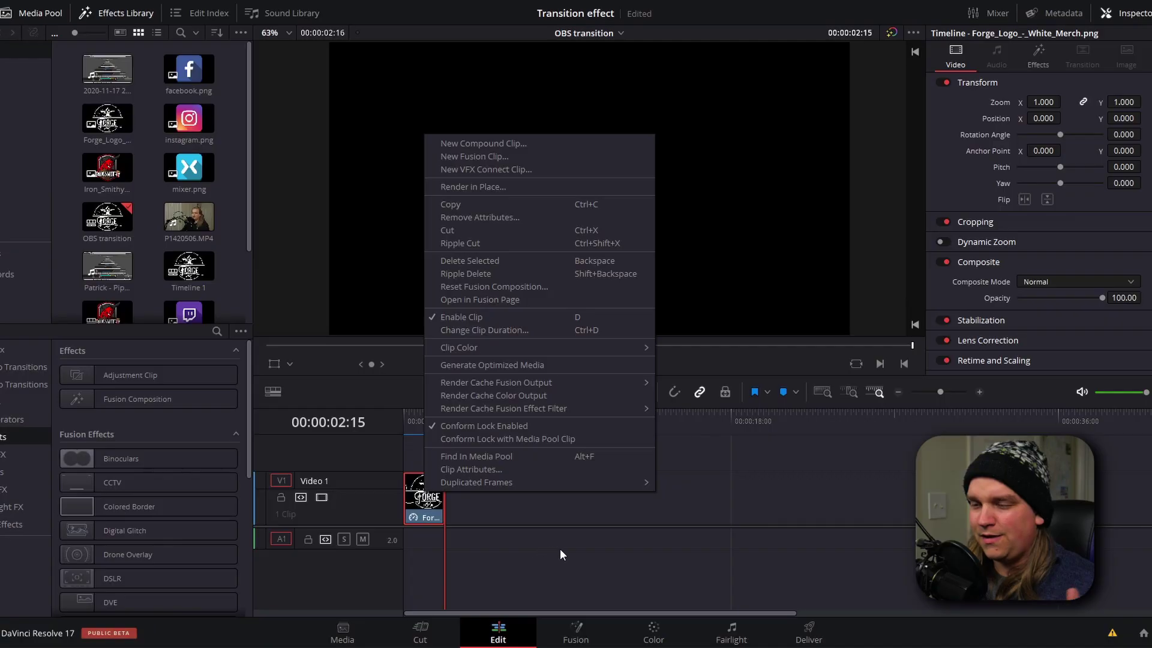
Step: Convert the V1 Forge logo clip into a compound clip with the default name Compound Clip 1
{"action": "left_click", "coordinate": [562, 554]}
{"action": "right_click", "coordinate": [425, 492]}
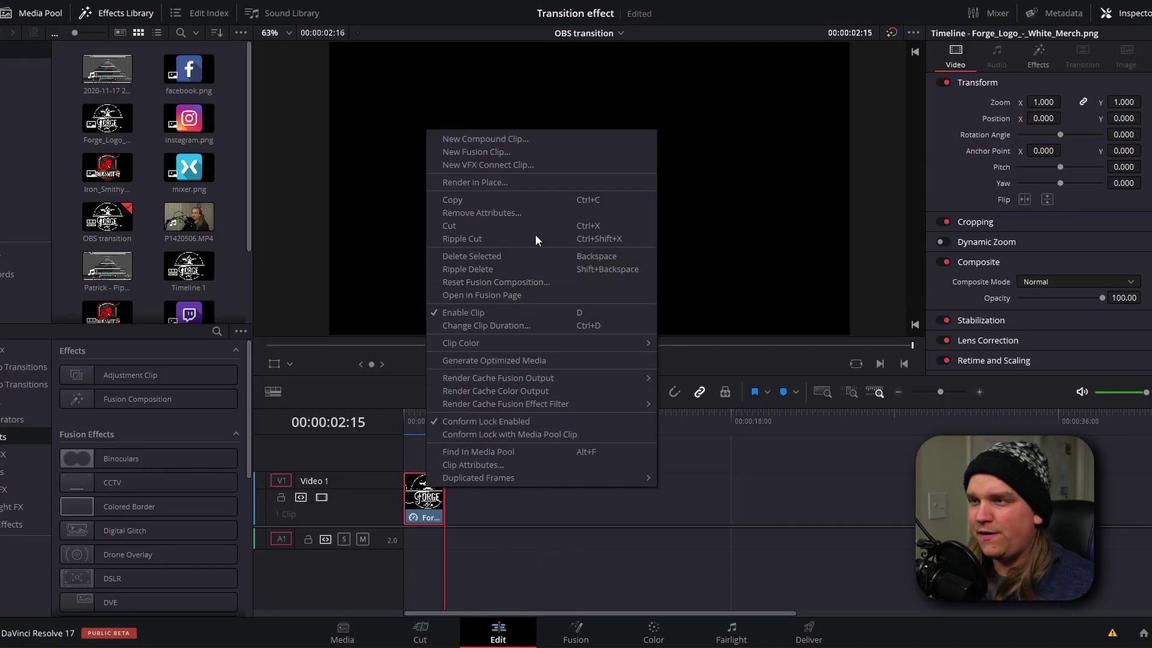
{"action": "left_click", "coordinate": [507, 137]}
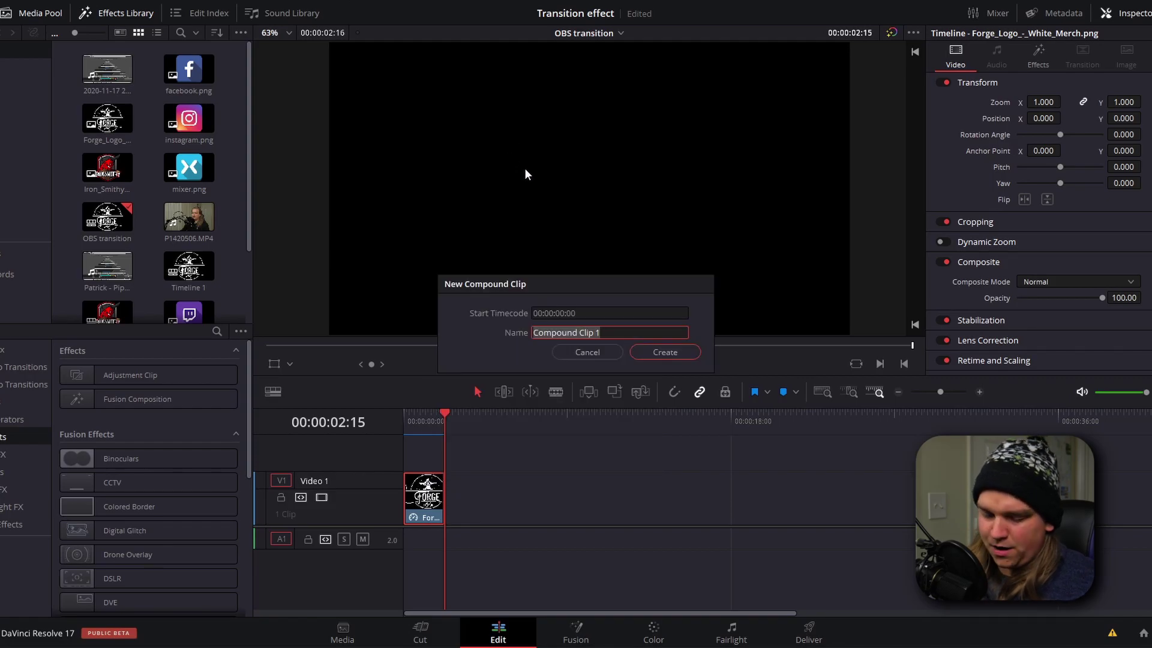
{"action": "key", "text": "Return"}
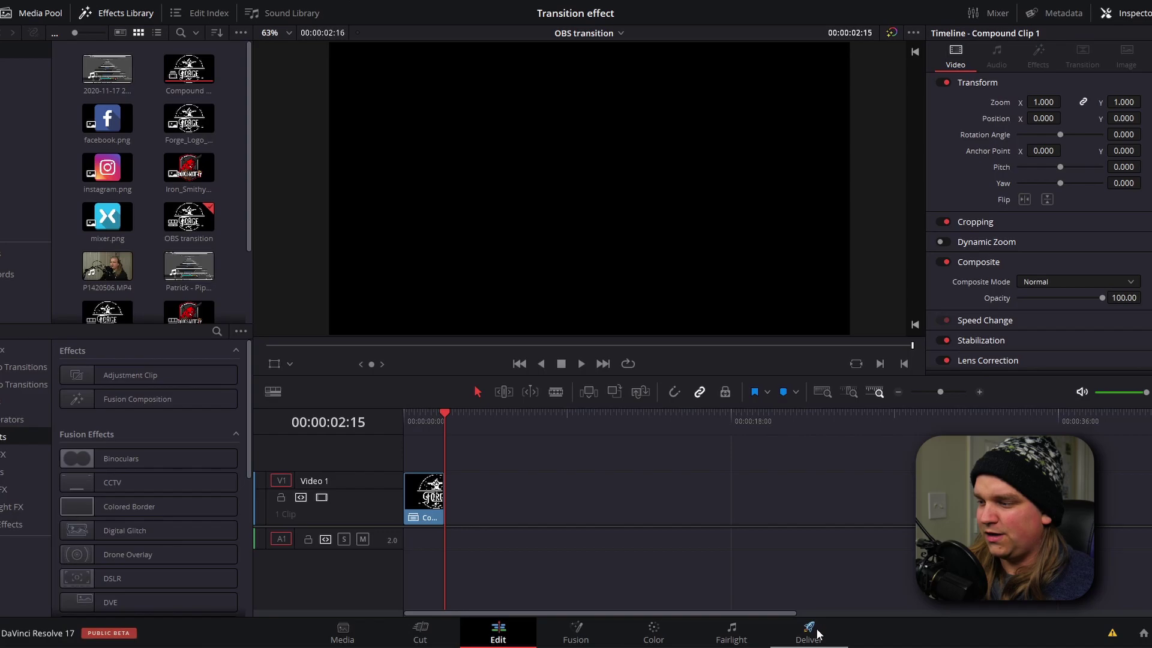
Step: On the Deliver page, queue OBS_Transition6 as individual clips with alpha, then start rendering
{"action": "left_click", "coordinate": [809, 631]}
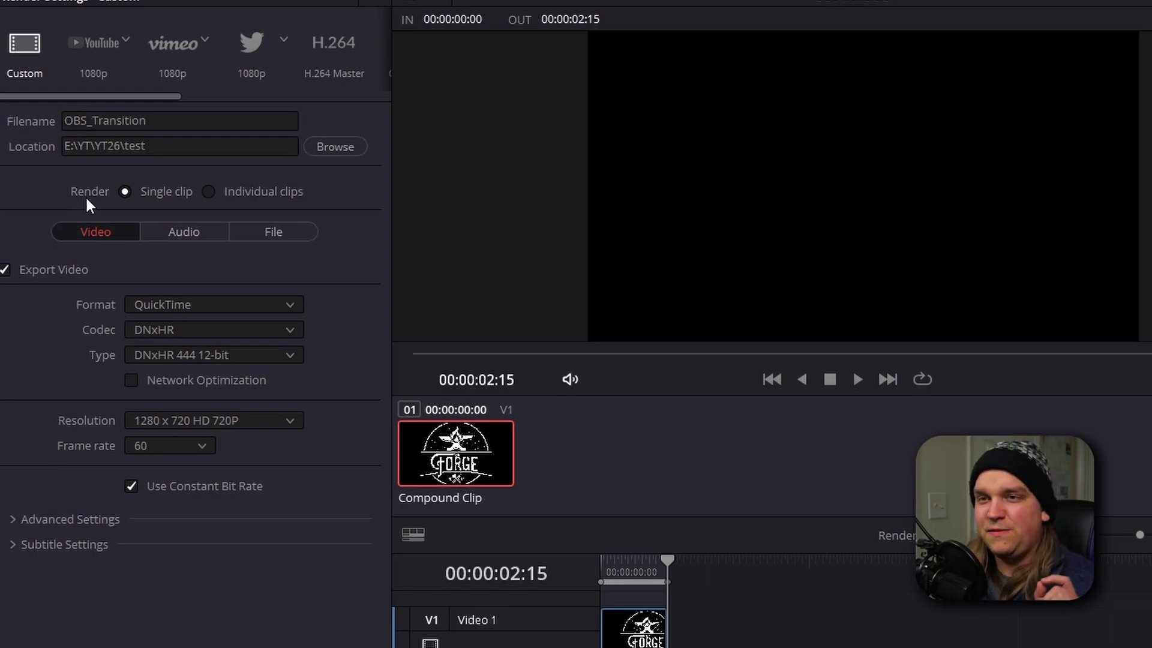
{"action": "left_click", "coordinate": [260, 193]}
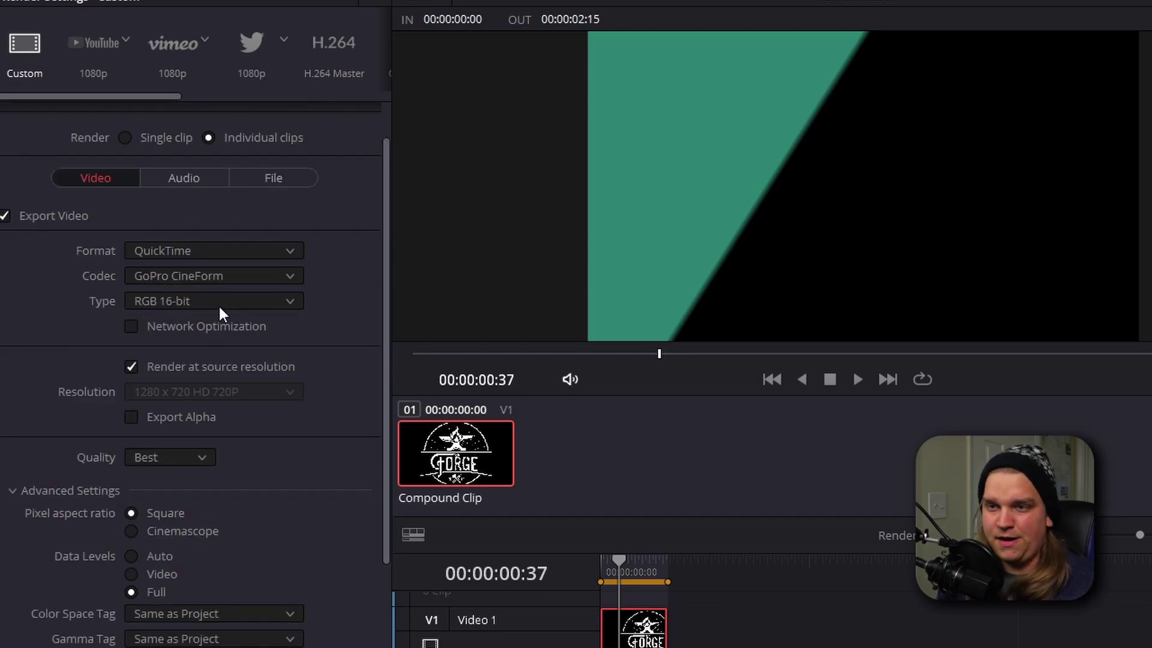
{"action": "left_click", "coordinate": [158, 419]}
{"action": "scroll", "coordinate": [80, 346], "scroll_direction": "down", "scroll_amount": 3}
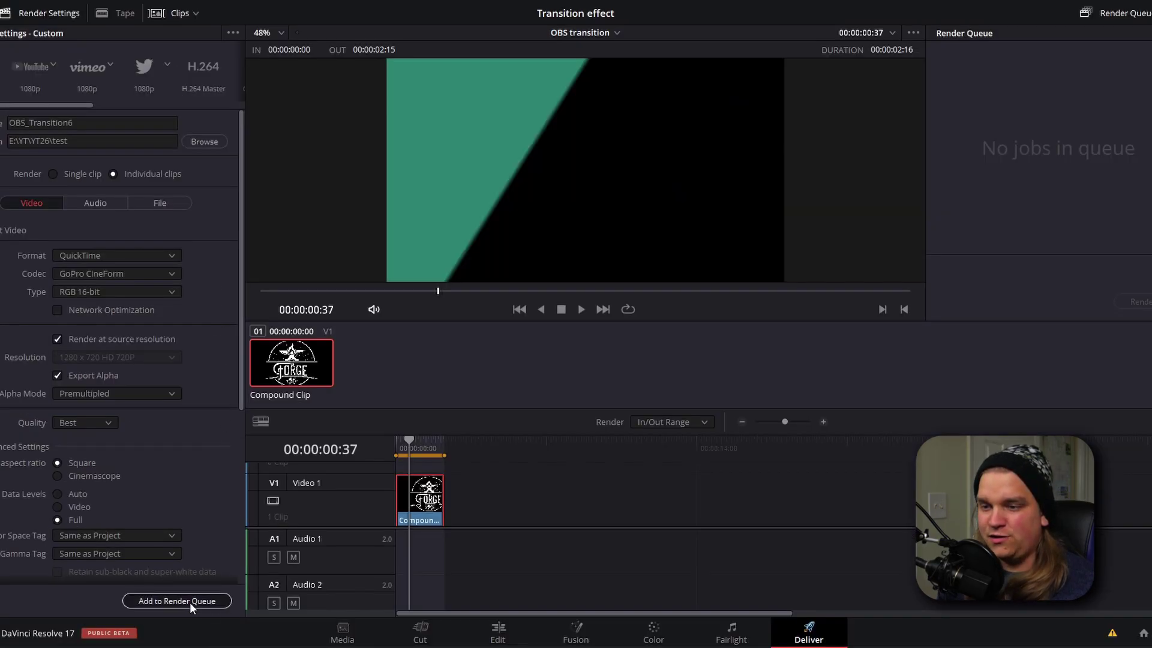
{"action": "left_click", "coordinate": [190, 601]}
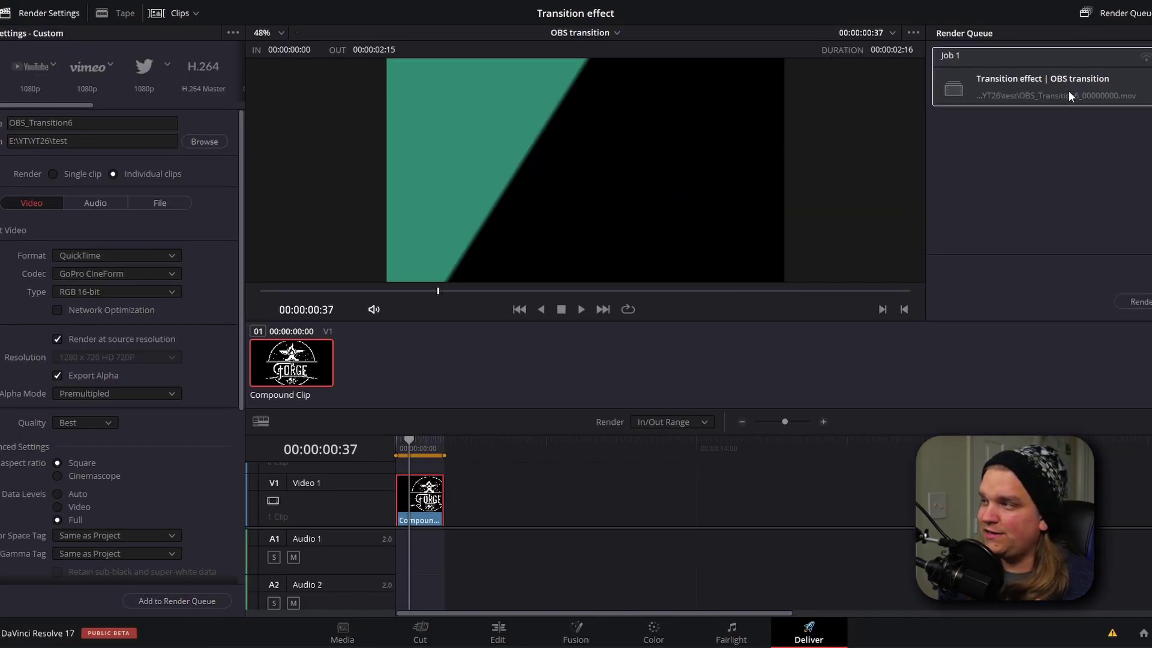
{"action": "left_click", "coordinate": [1139, 303]}
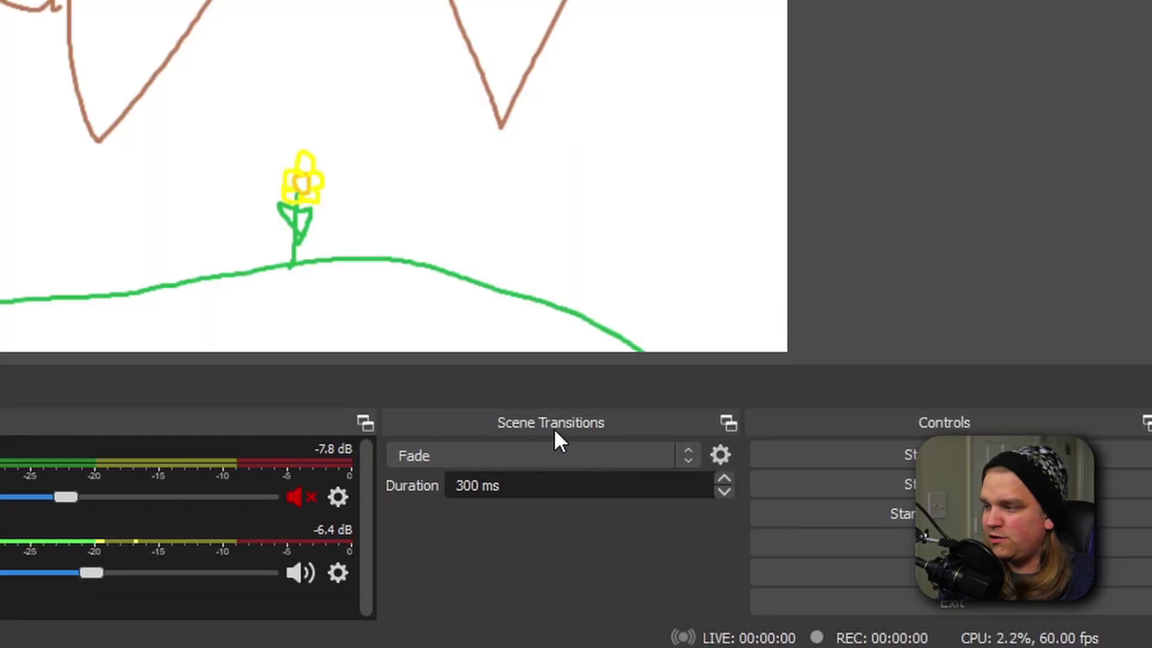
Step: Add a new Stinger scene transition named NEW STINGER
{"action": "scroll", "coordinate": [699, 460], "scroll_direction": "down", "scroll_amount": 4}
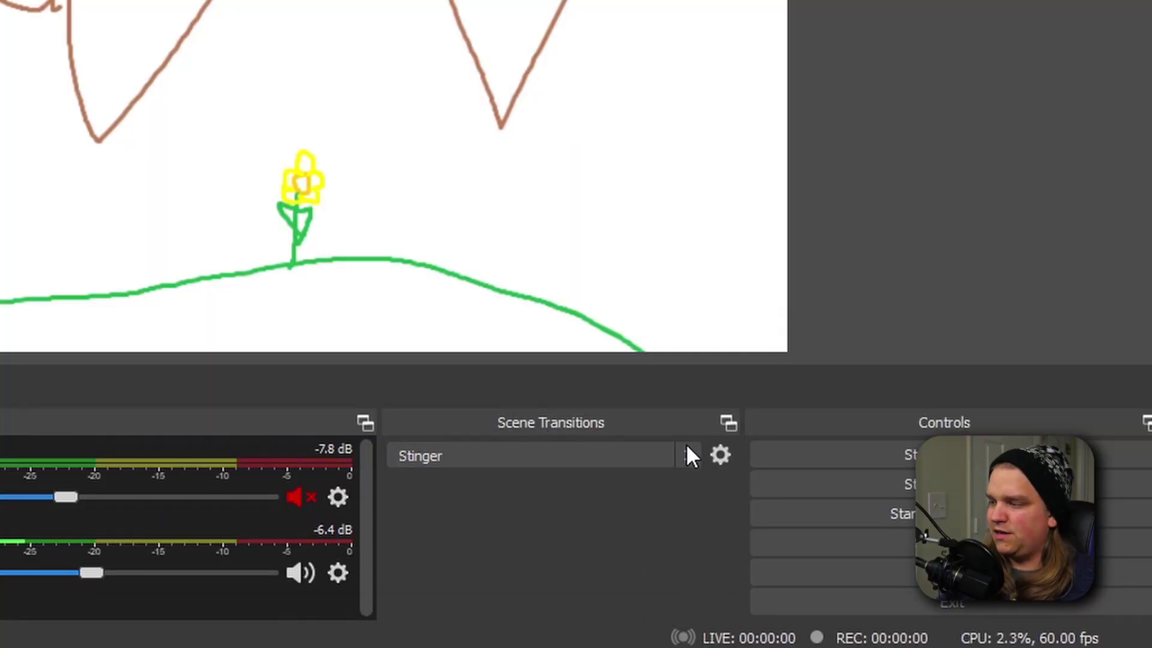
{"action": "left_click", "coordinate": [687, 453]}
{"action": "scroll", "coordinate": [576, 552], "scroll_direction": "down", "scroll_amount": 1}
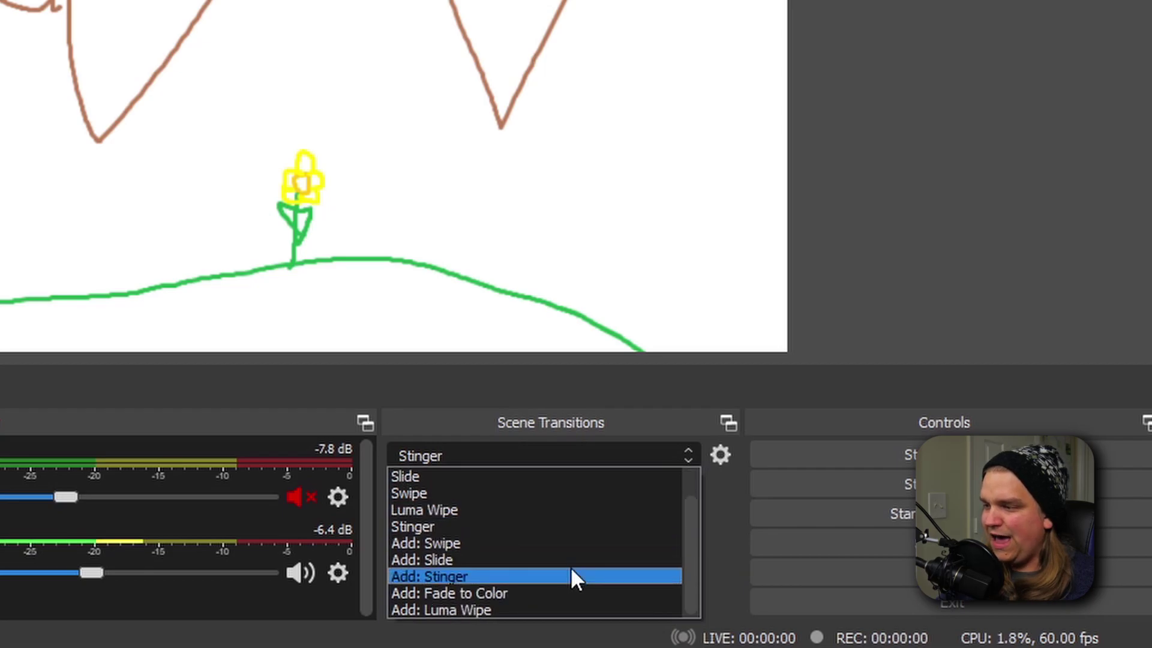
{"action": "left_click", "coordinate": [570, 570]}
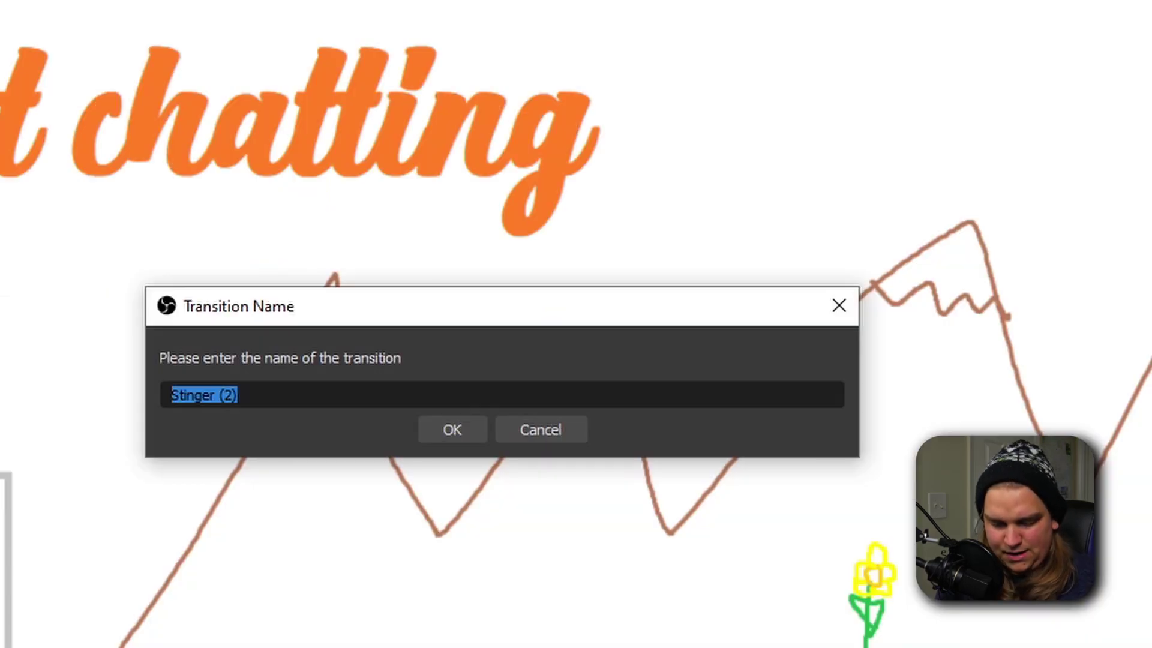
{"action": "type", "text": "NEW STINGER"}
{"action": "key", "text": "Return"}
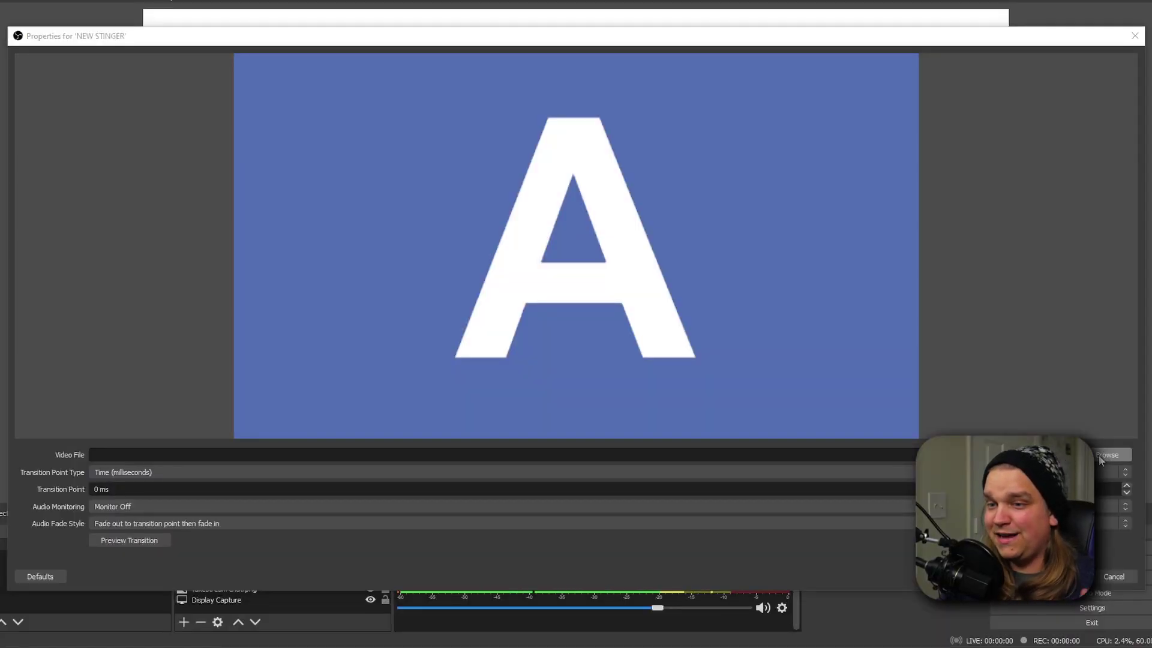
Step: Set the rendered OBS_Transition6_00000000.mov as the stinger's video file
{"action": "left_click", "coordinate": [1101, 456]}
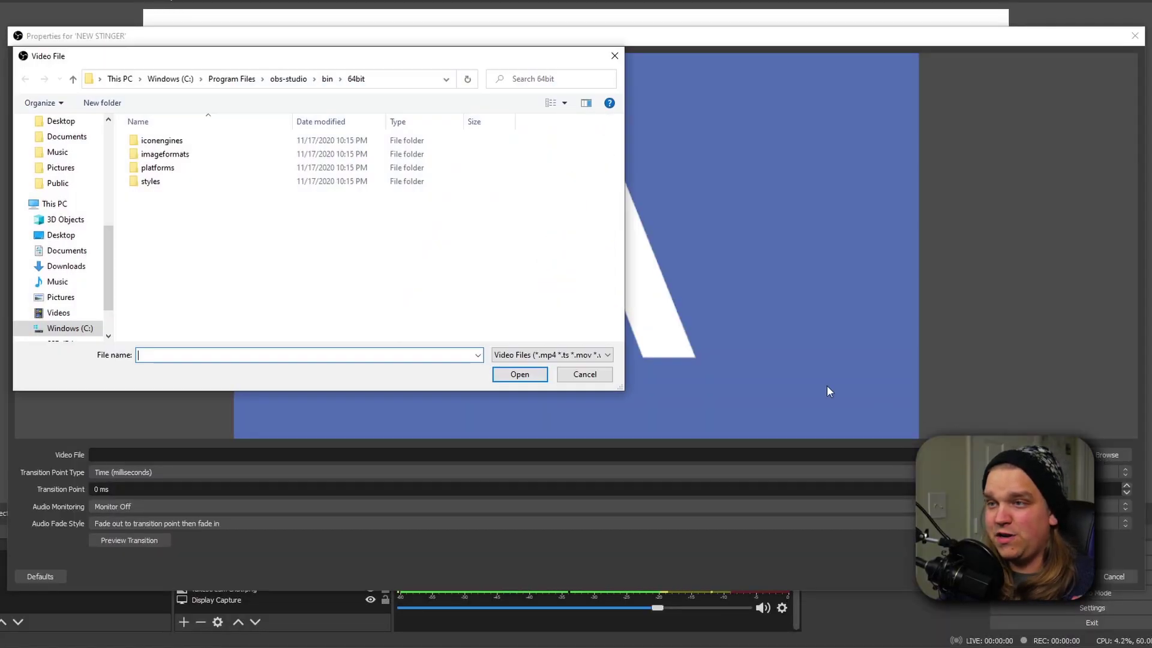
{"action": "scroll", "coordinate": [104, 316], "scroll_direction": "down", "scroll_amount": 3}
{"action": "left_click", "coordinate": [72, 301]}
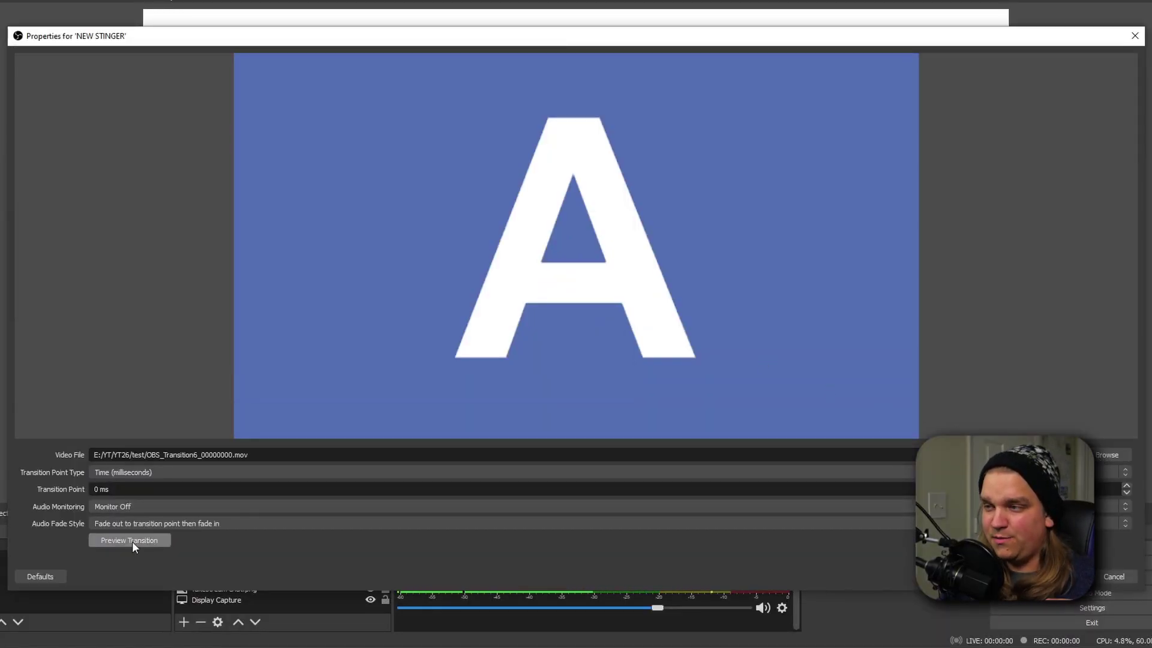
Step: Preview the stinger, then try a 1000 ms transition point and preview it again
{"action": "left_click", "coordinate": [132, 541]}
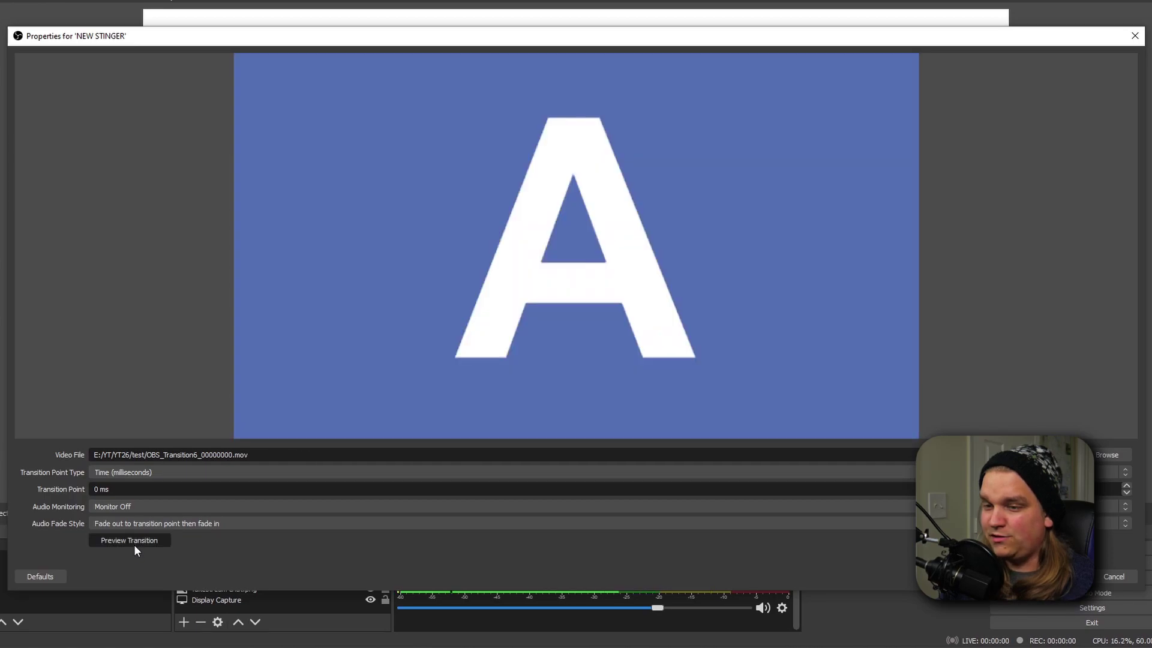
{"action": "left_click", "coordinate": [134, 545]}
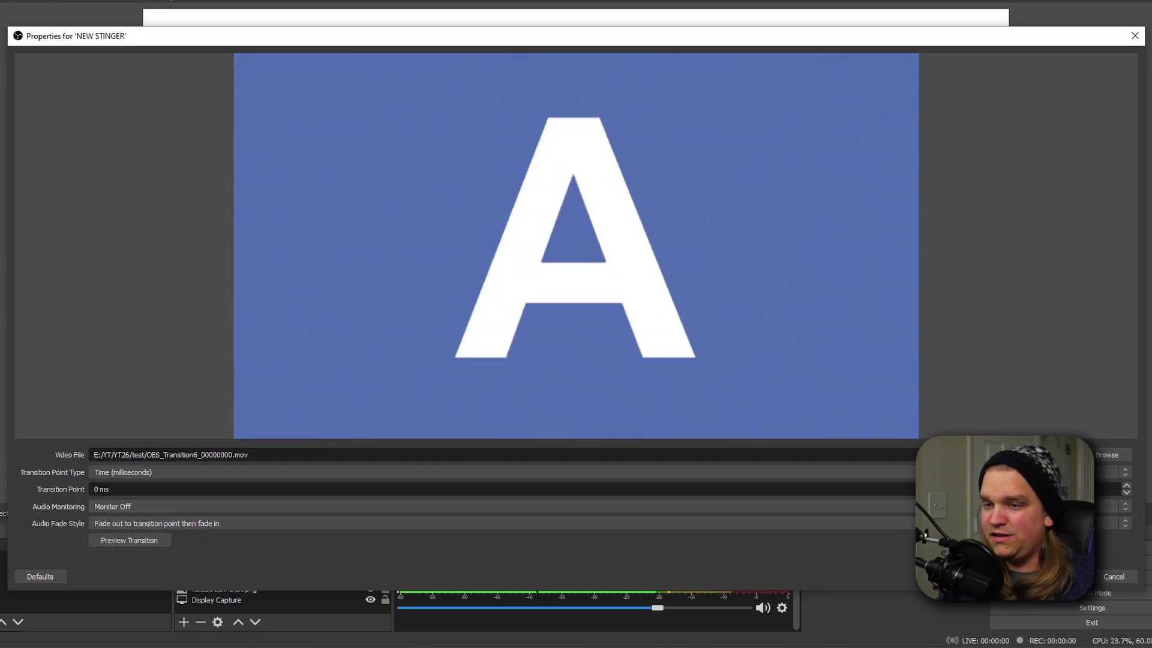
{"action": "left_click", "coordinate": [117, 539]}
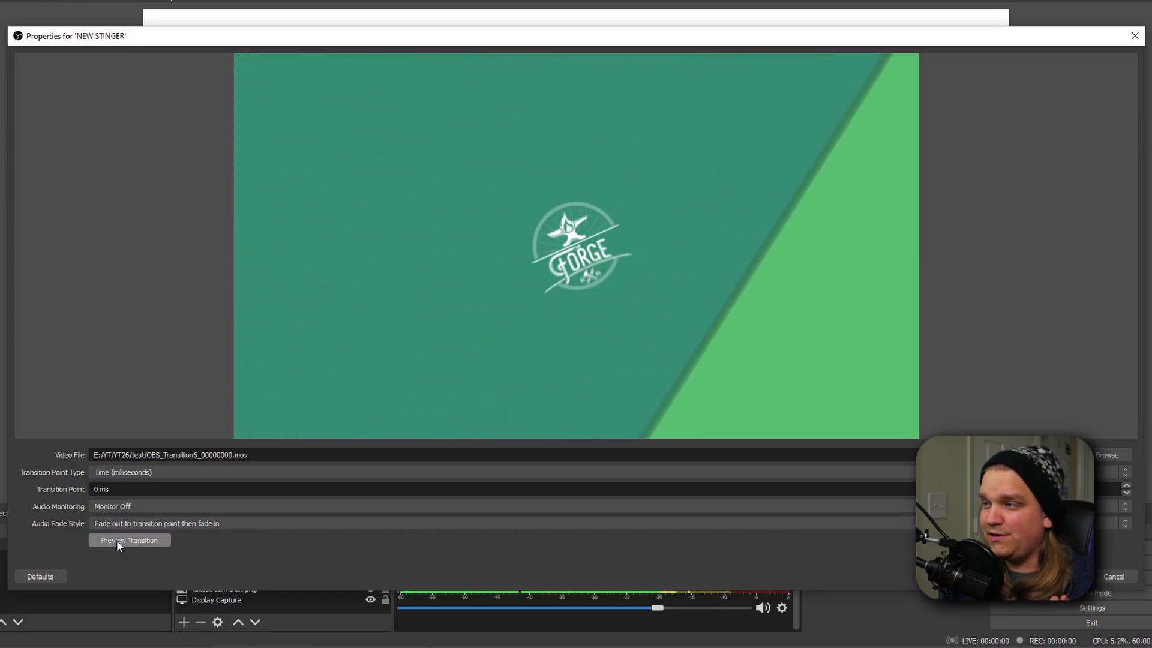
{"action": "double_click", "coordinate": [124, 493]}
{"action": "type", "text": "1000"}
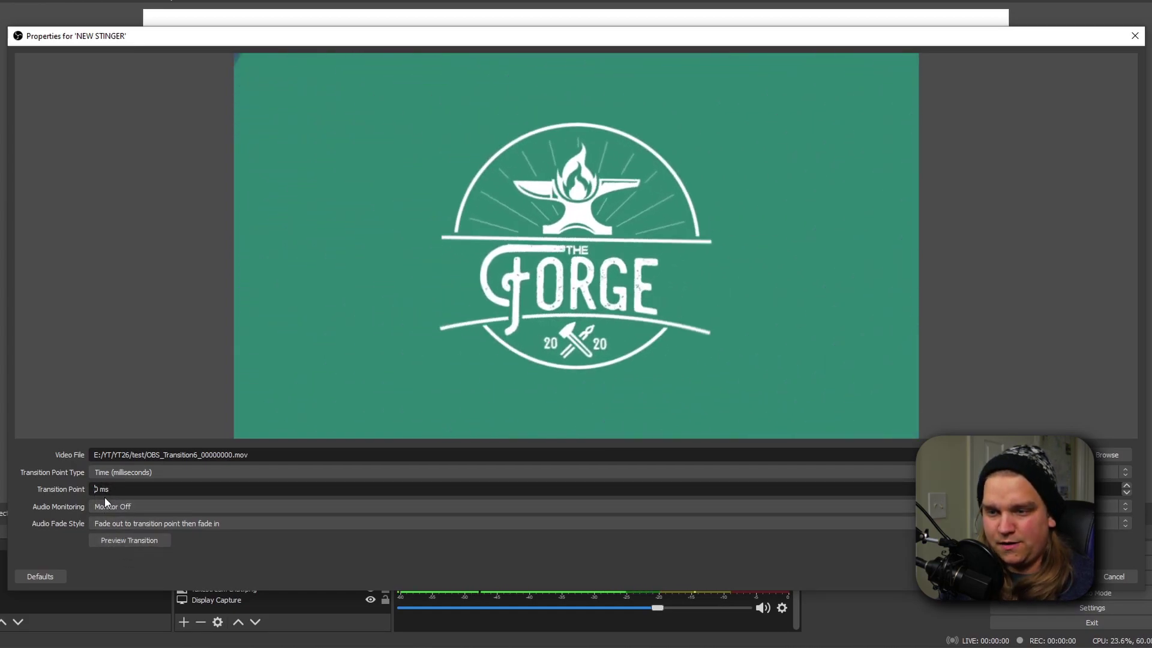
{"action": "left_click", "coordinate": [124, 540]}
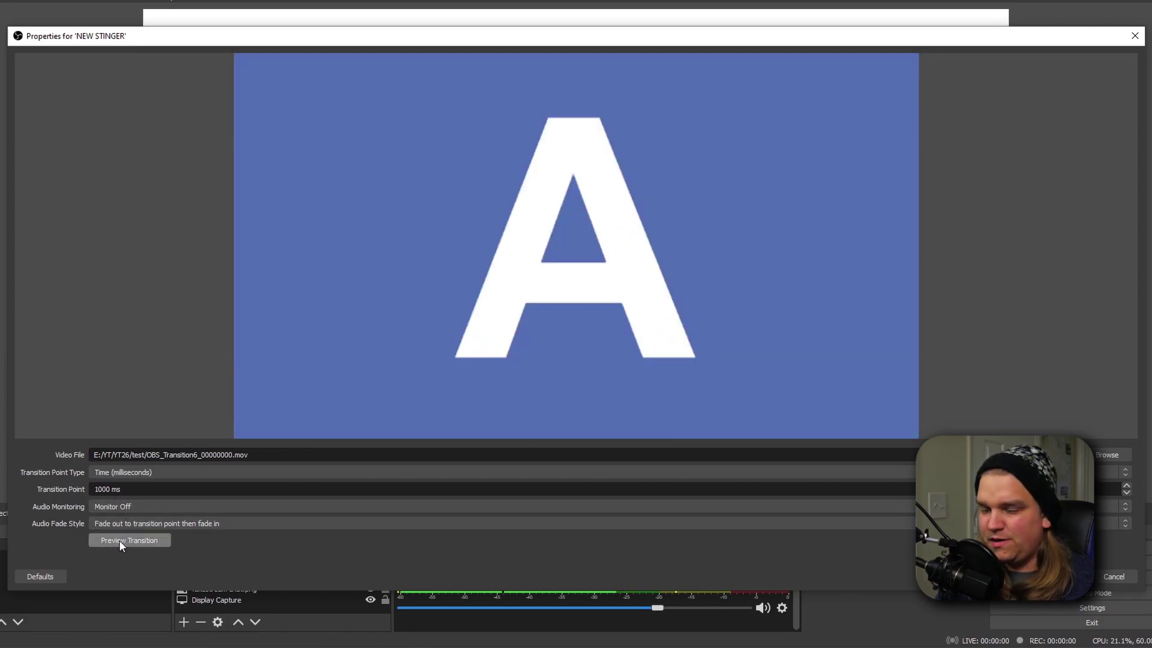
{"action": "left_click", "coordinate": [120, 540]}
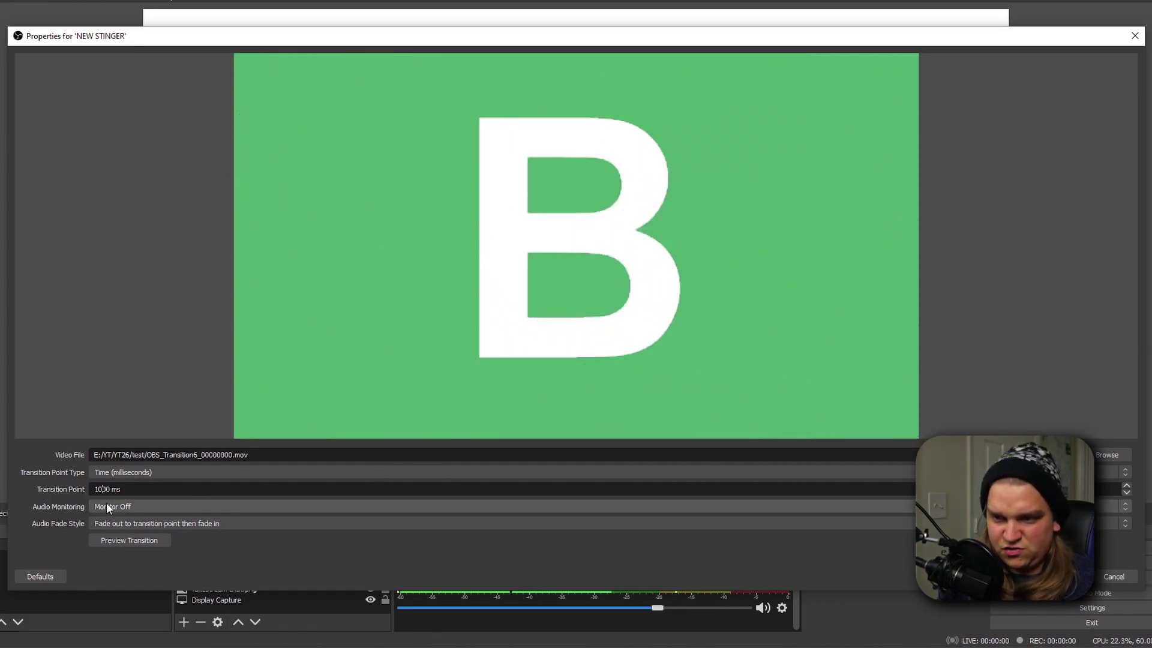
Step: Settle on a 1100 ms transition point, confirm, and test it by switching to the gameplay scene
{"action": "key", "text": "BackSpace"}
{"action": "type", "text": "1"}
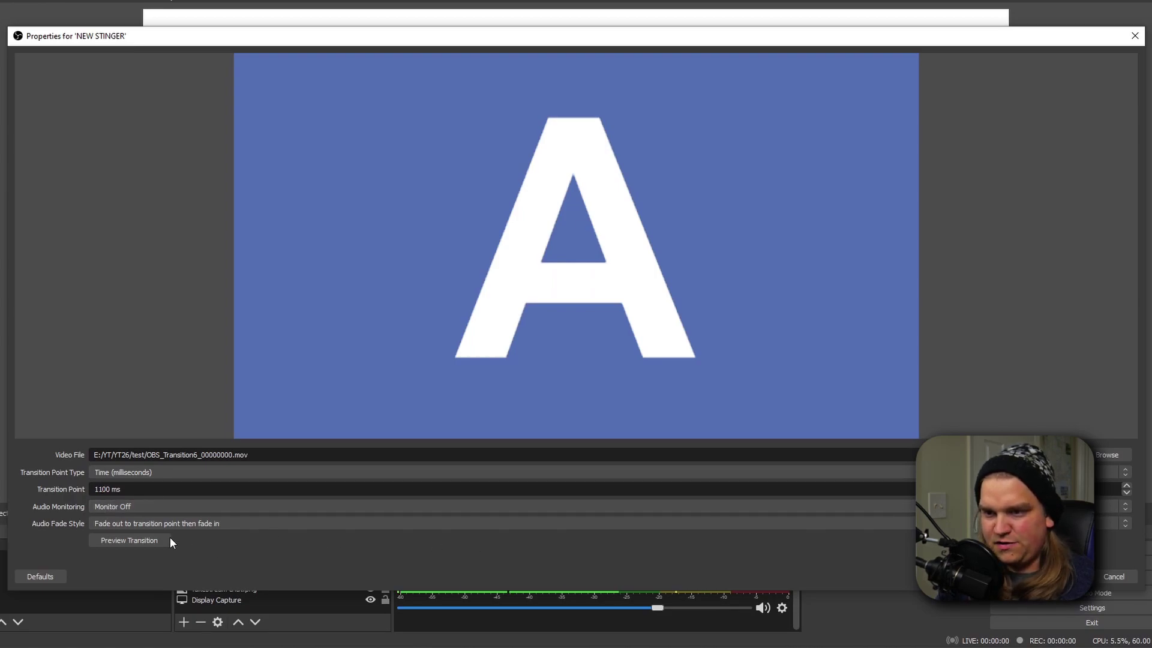
{"action": "left_click", "coordinate": [143, 539]}
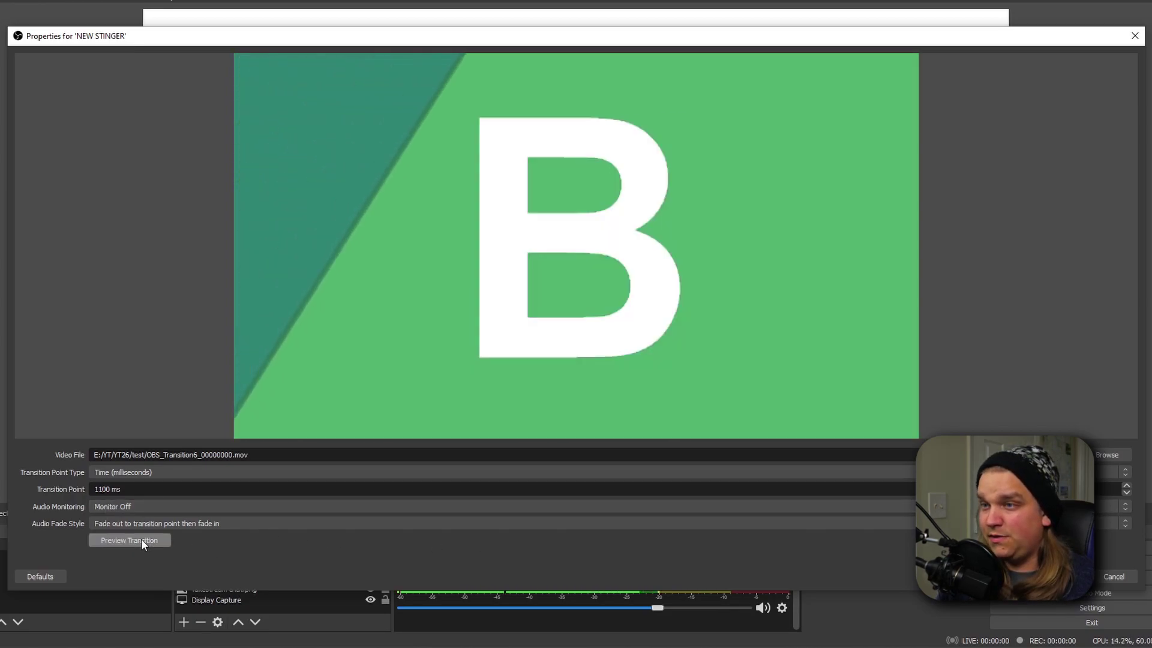
{"action": "left_click", "coordinate": [142, 539]}
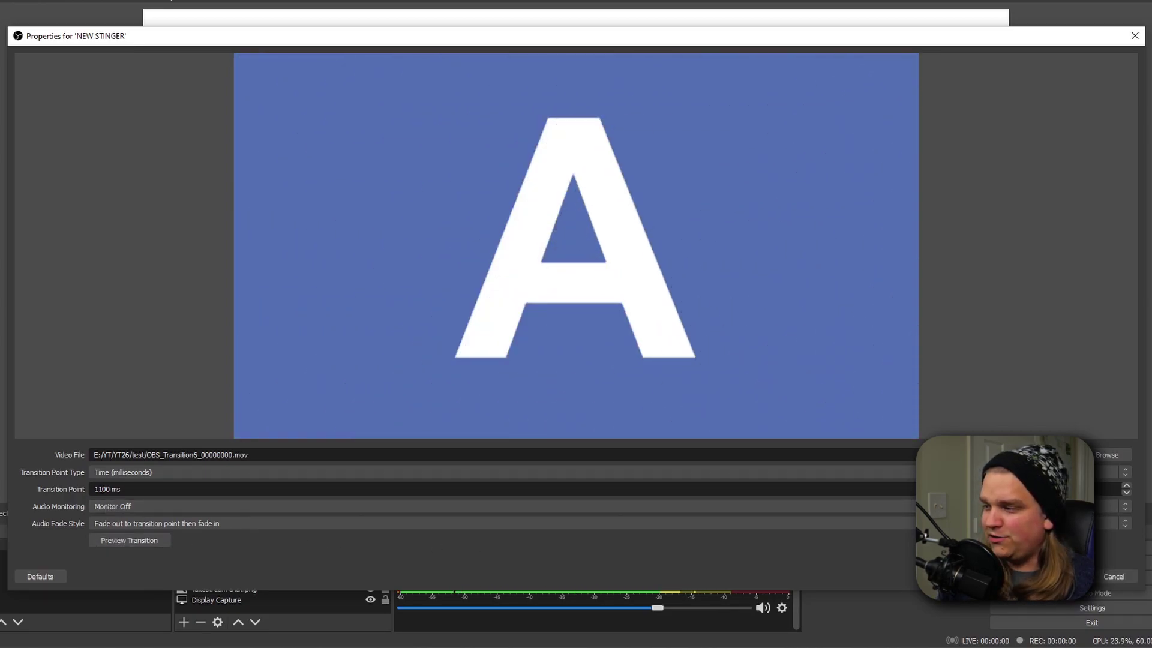
{"action": "key", "text": "Return"}
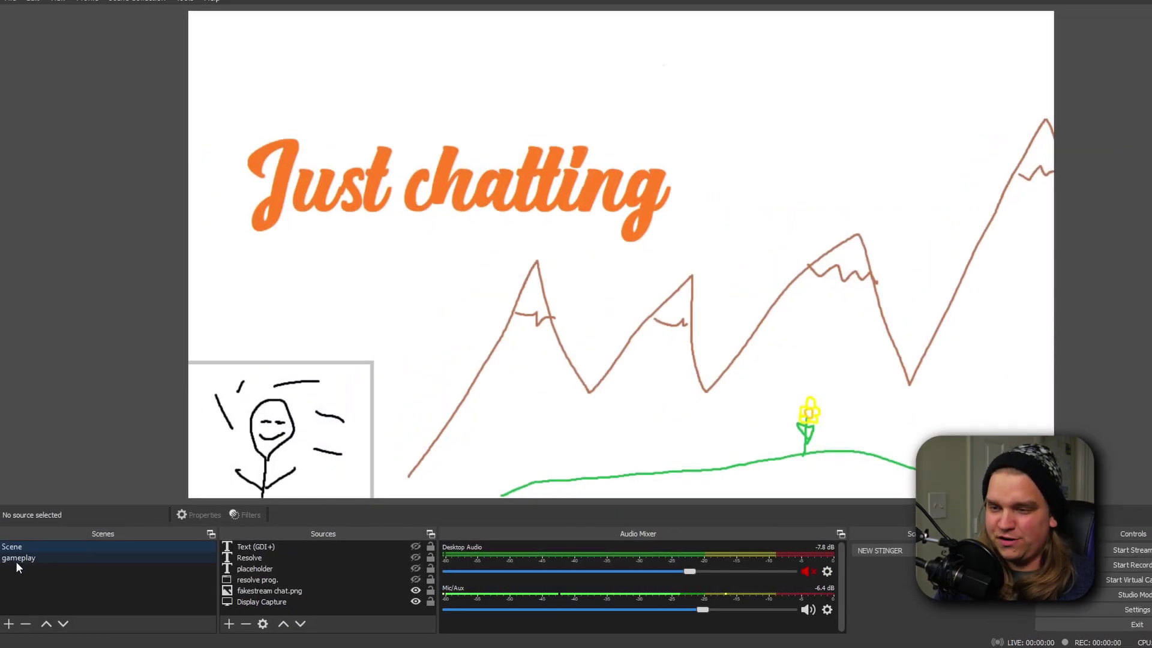
{"action": "left_click", "coordinate": [16, 562]}
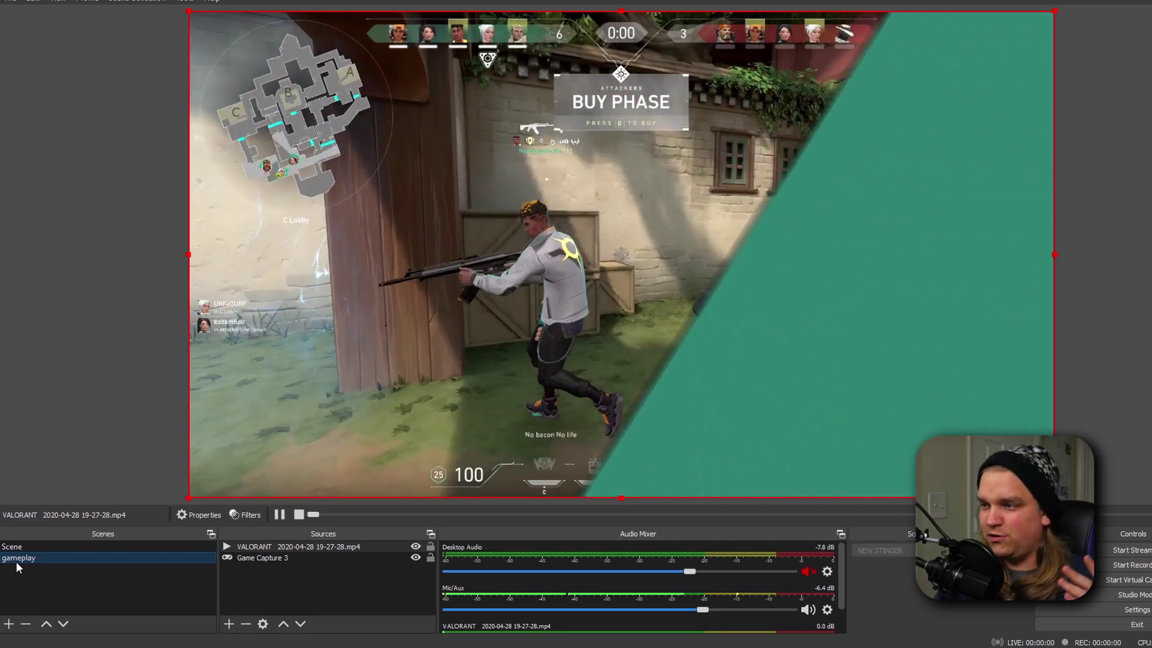